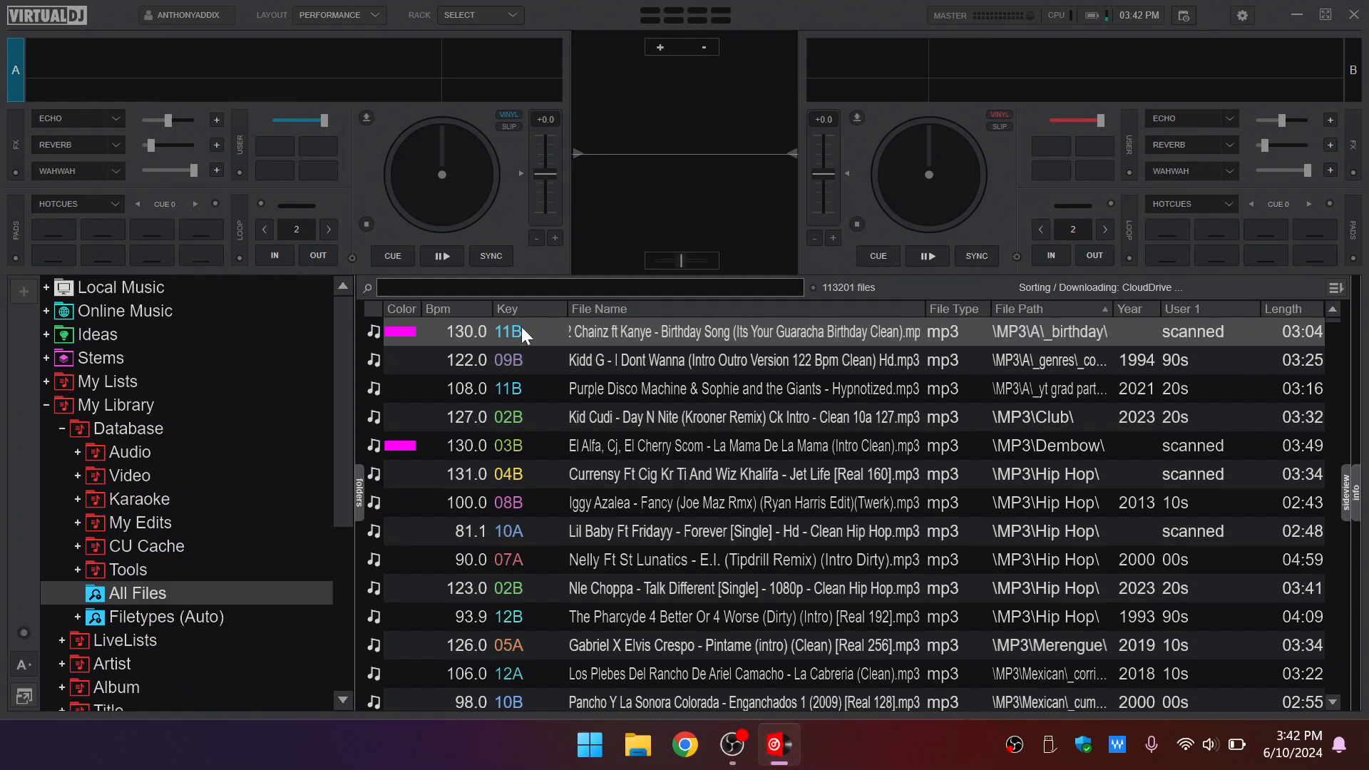
- Collapse the Database and My Library folders in the folder tree
click(147, 430)
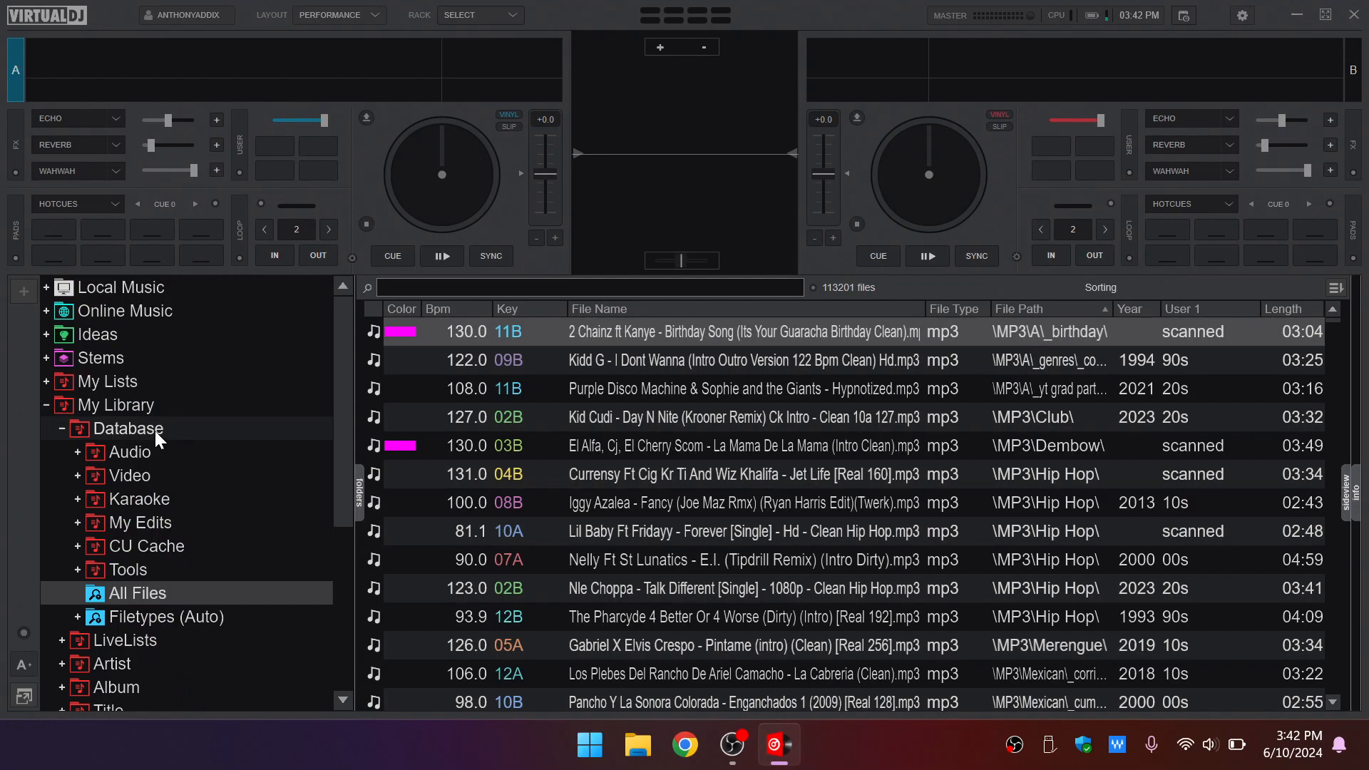
double_click(138, 431)
double_click(136, 406)
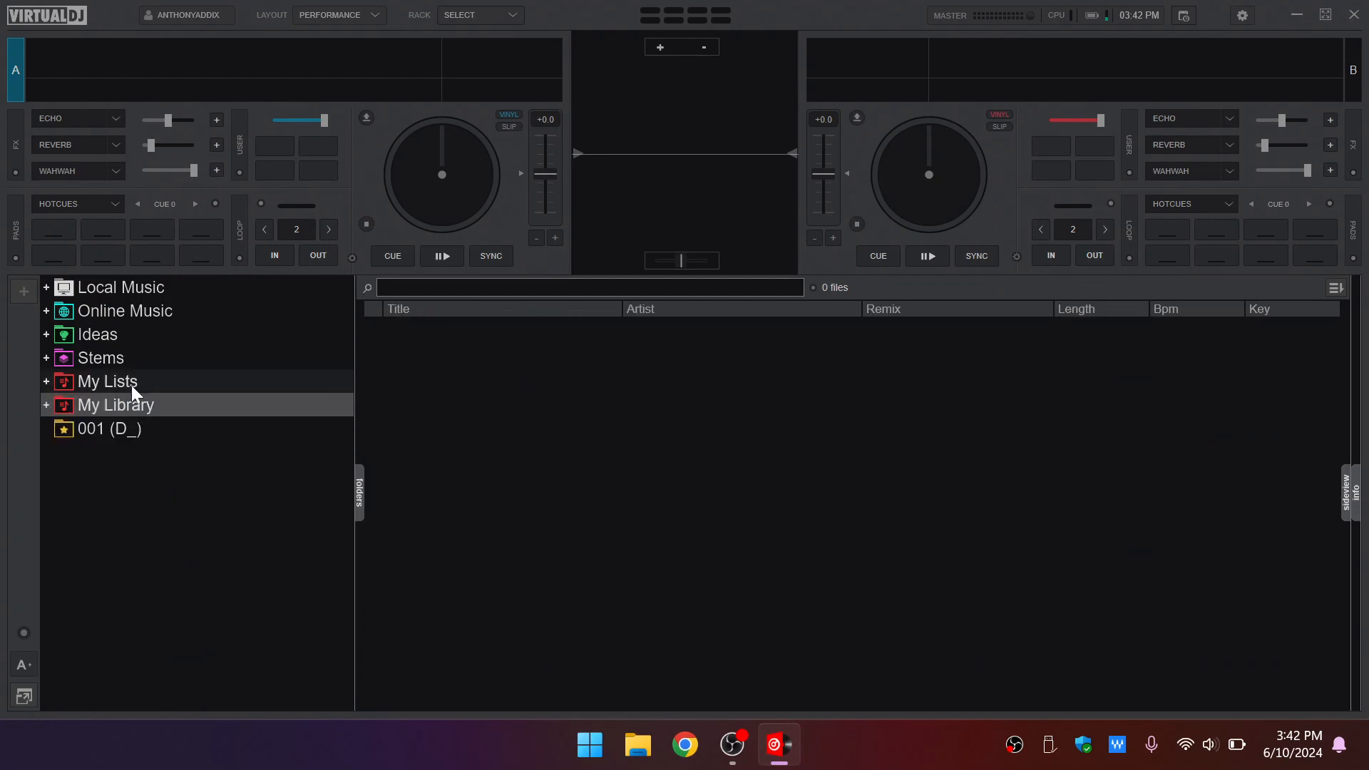
- Expand Online Music and CloudDrive to check the connected storage, and collapse both folders again
double_click(144, 311)
double_click(141, 335)
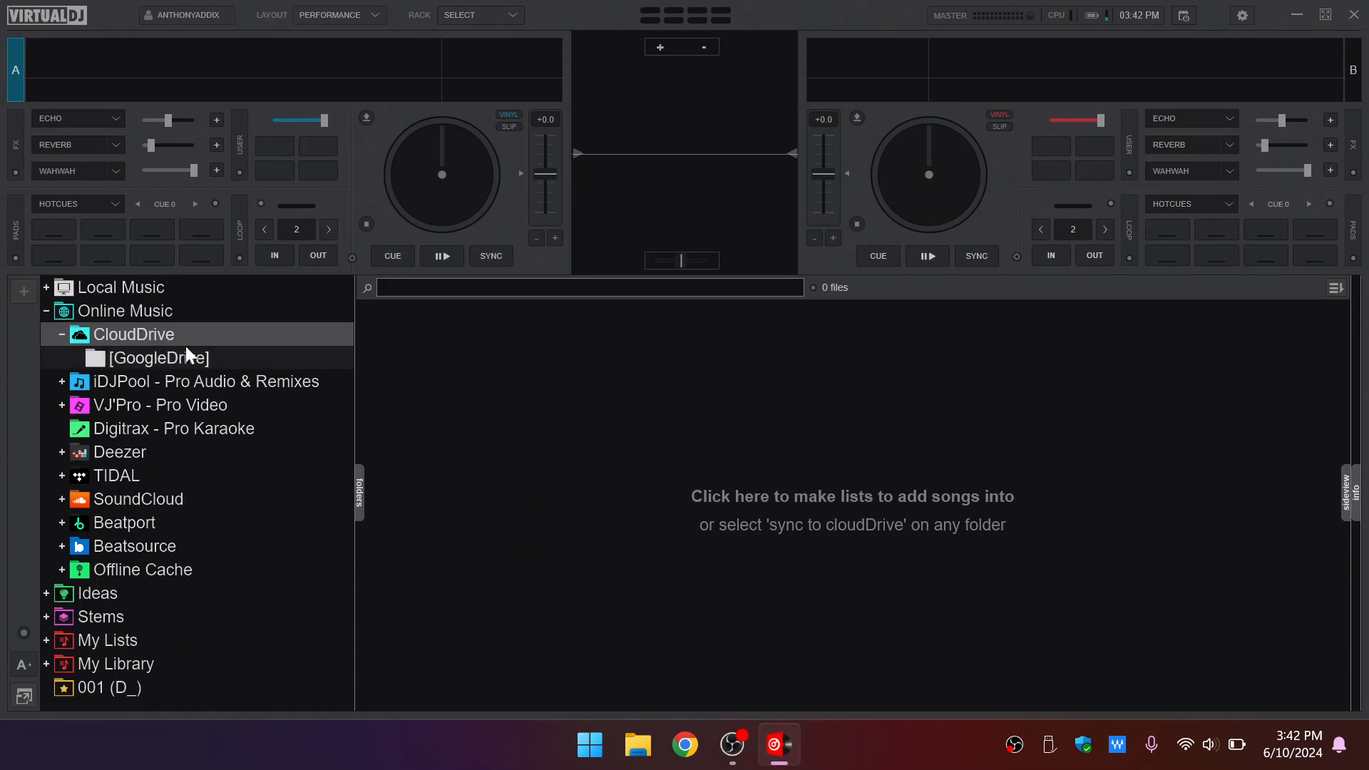
double_click(162, 339)
double_click(161, 340)
double_click(162, 339)
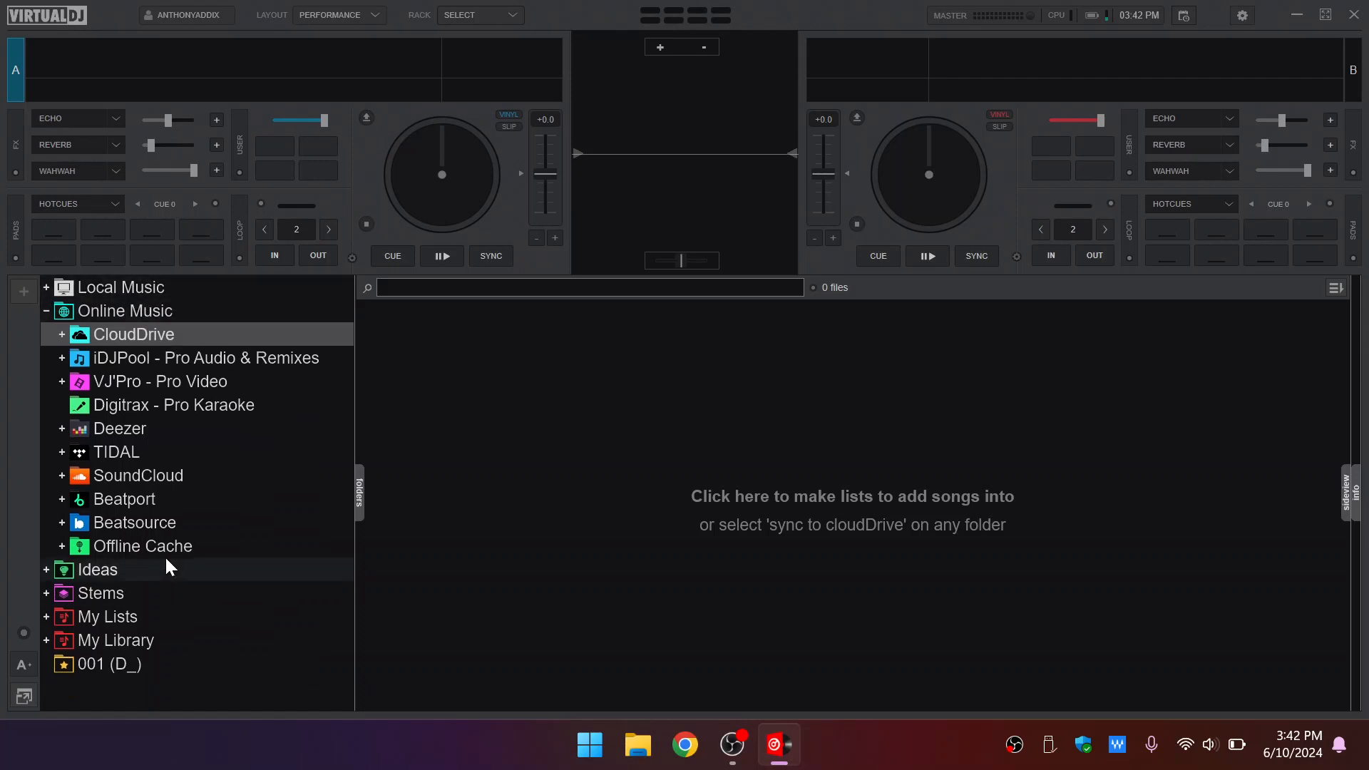
double_click(151, 314)
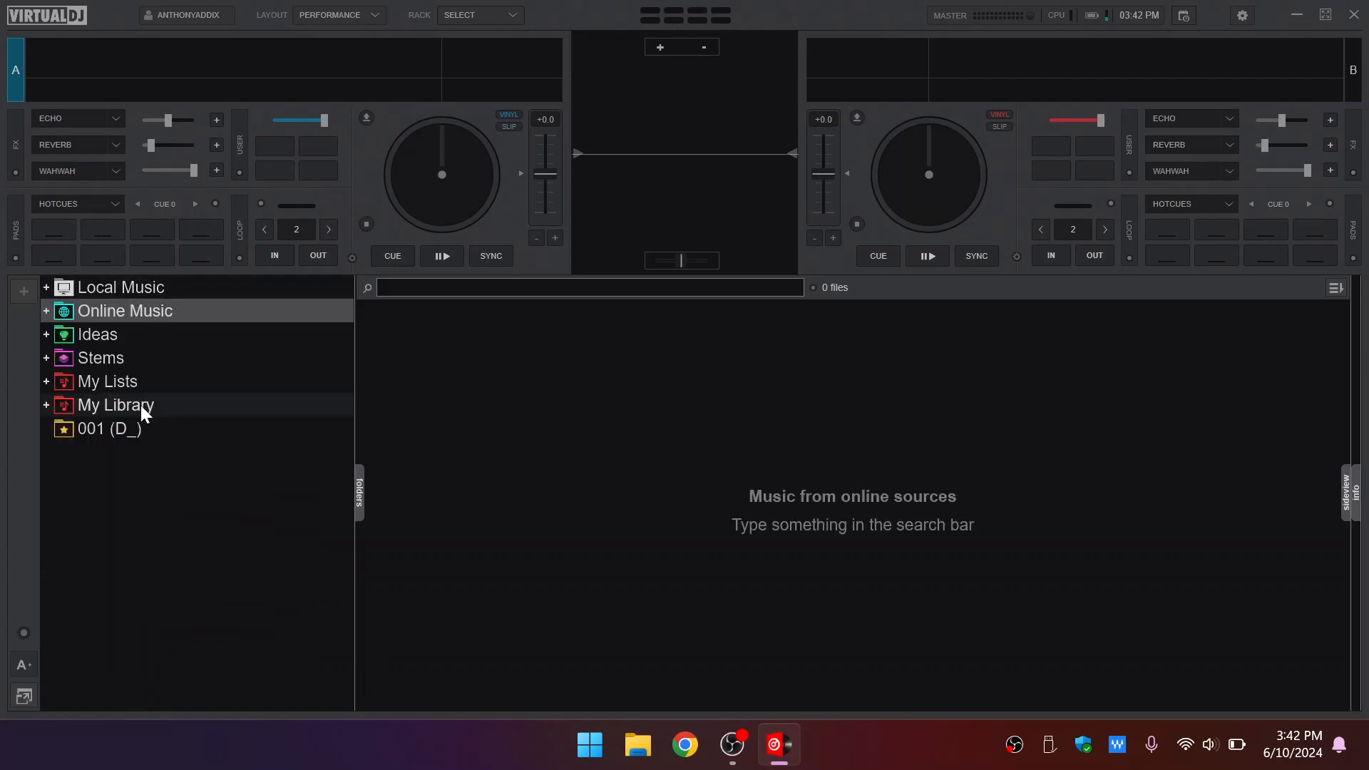
- Expand My Library and look up its entry among the database filter extensions, closing the settings after viewing it
double_click(121, 407)
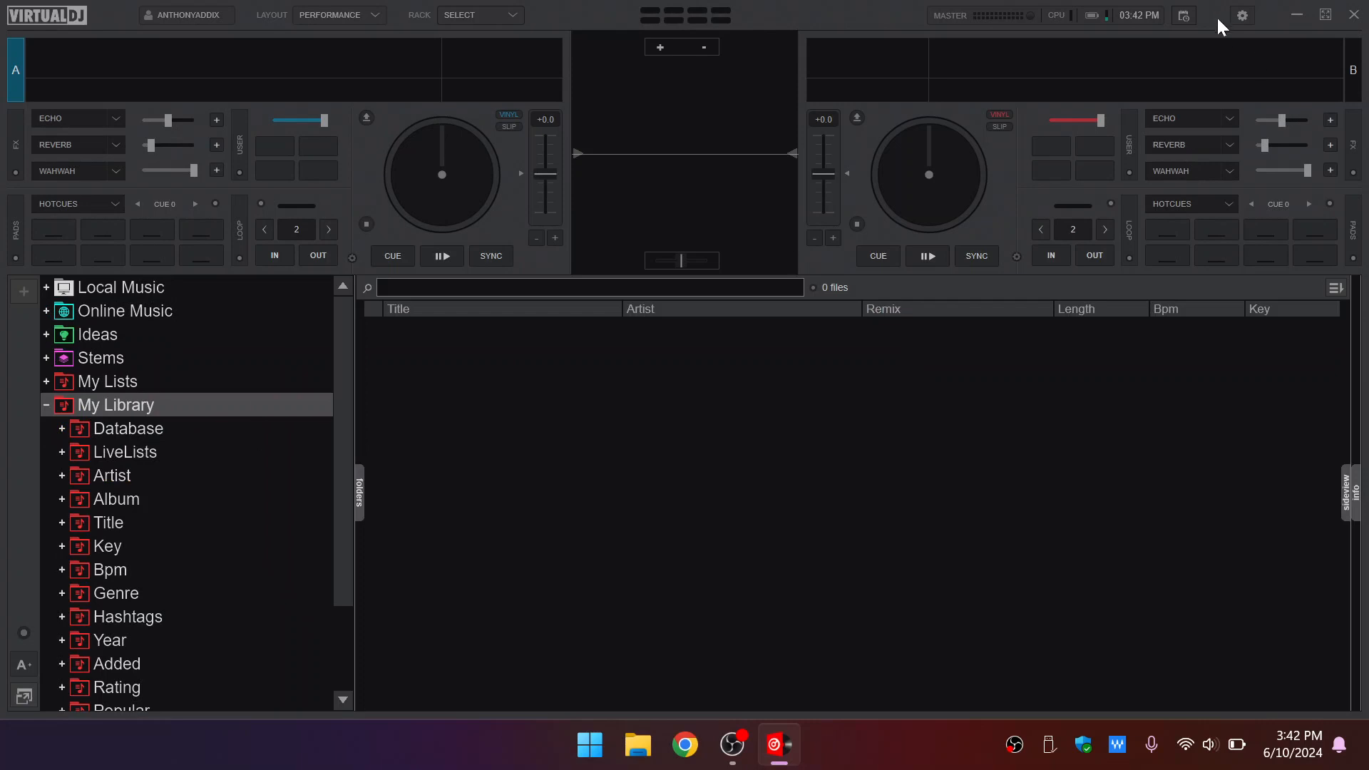
click(1243, 16)
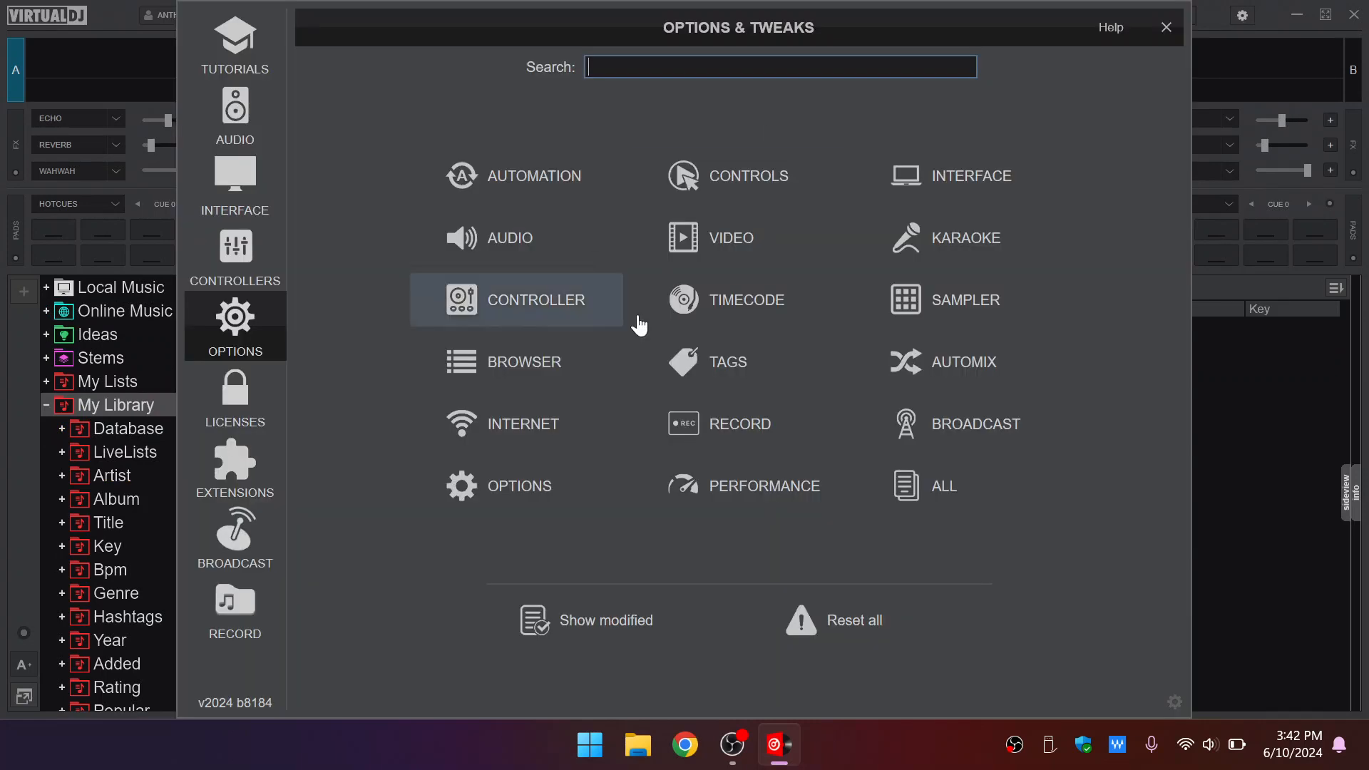
click(240, 460)
click(716, 78)
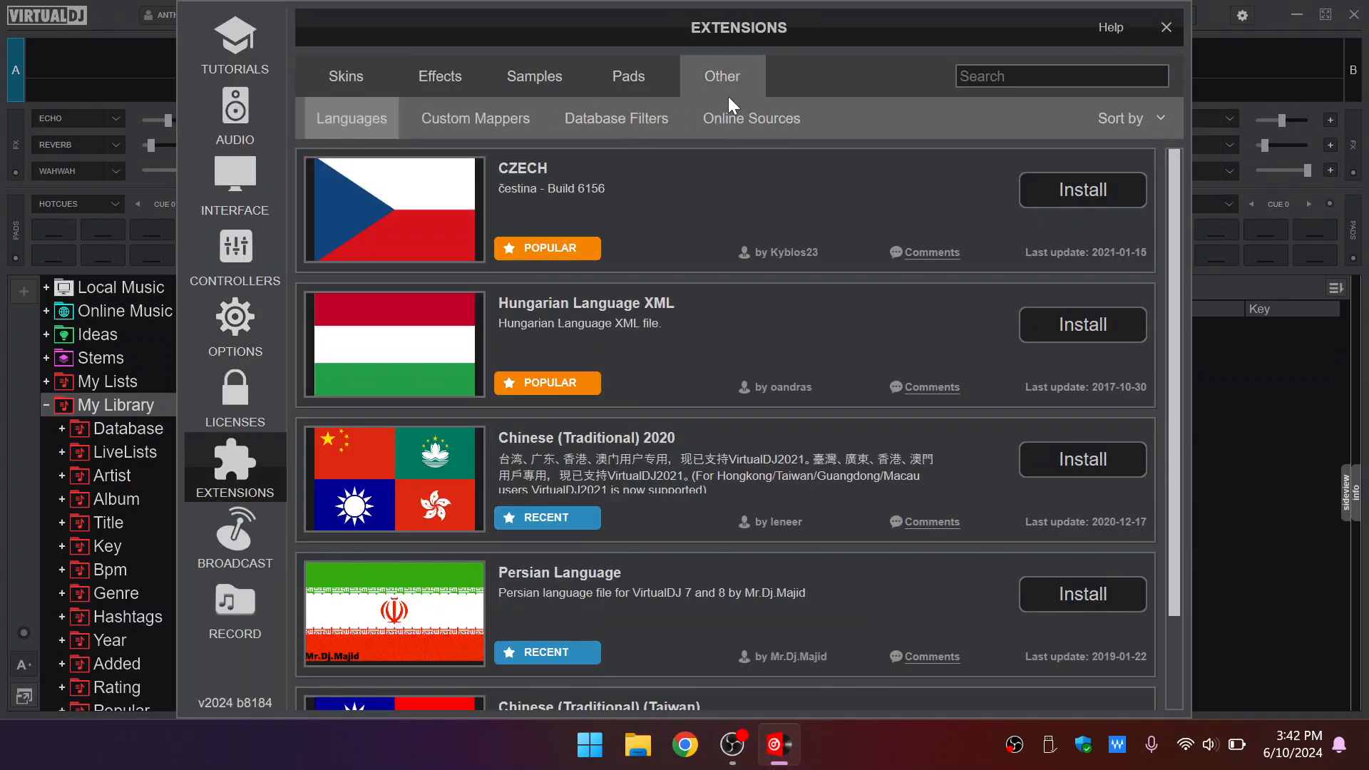
click(607, 114)
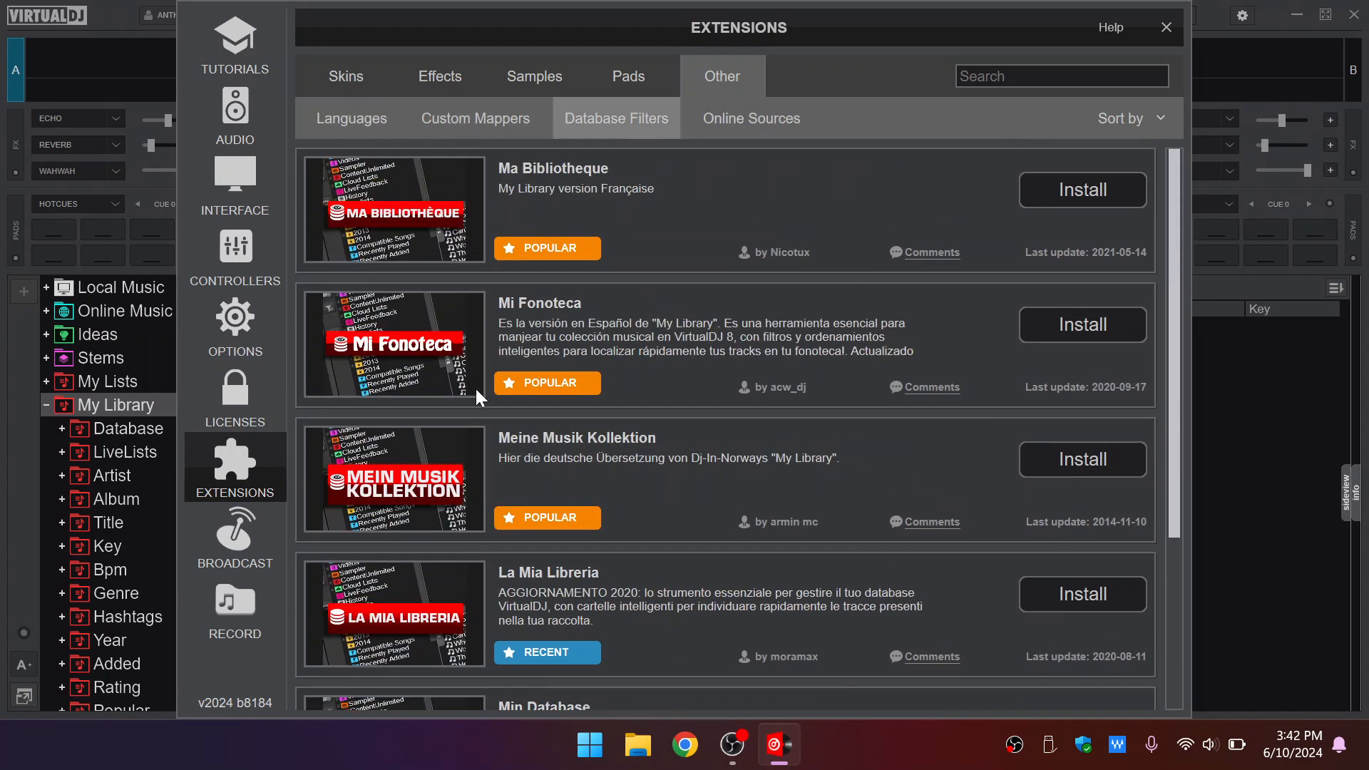
scroll(475, 387, down, 3)
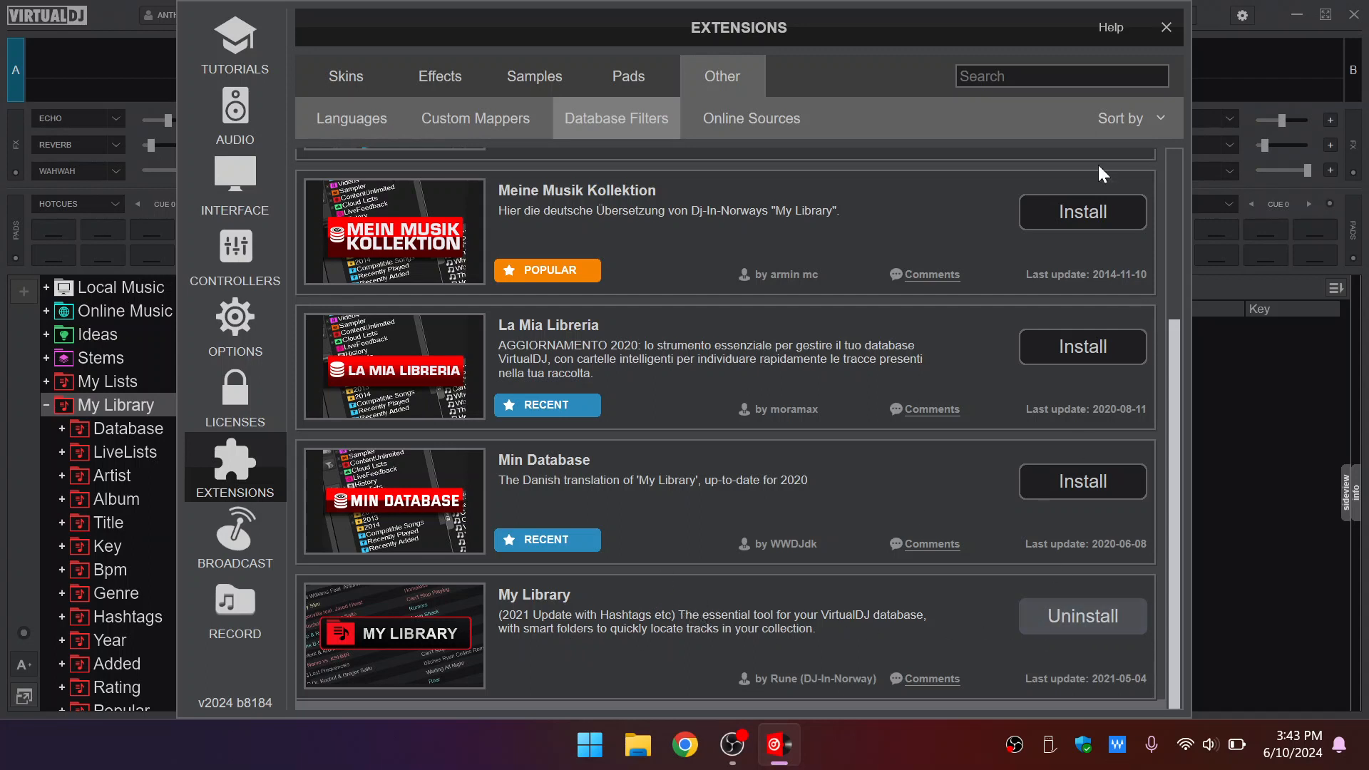
click(1166, 27)
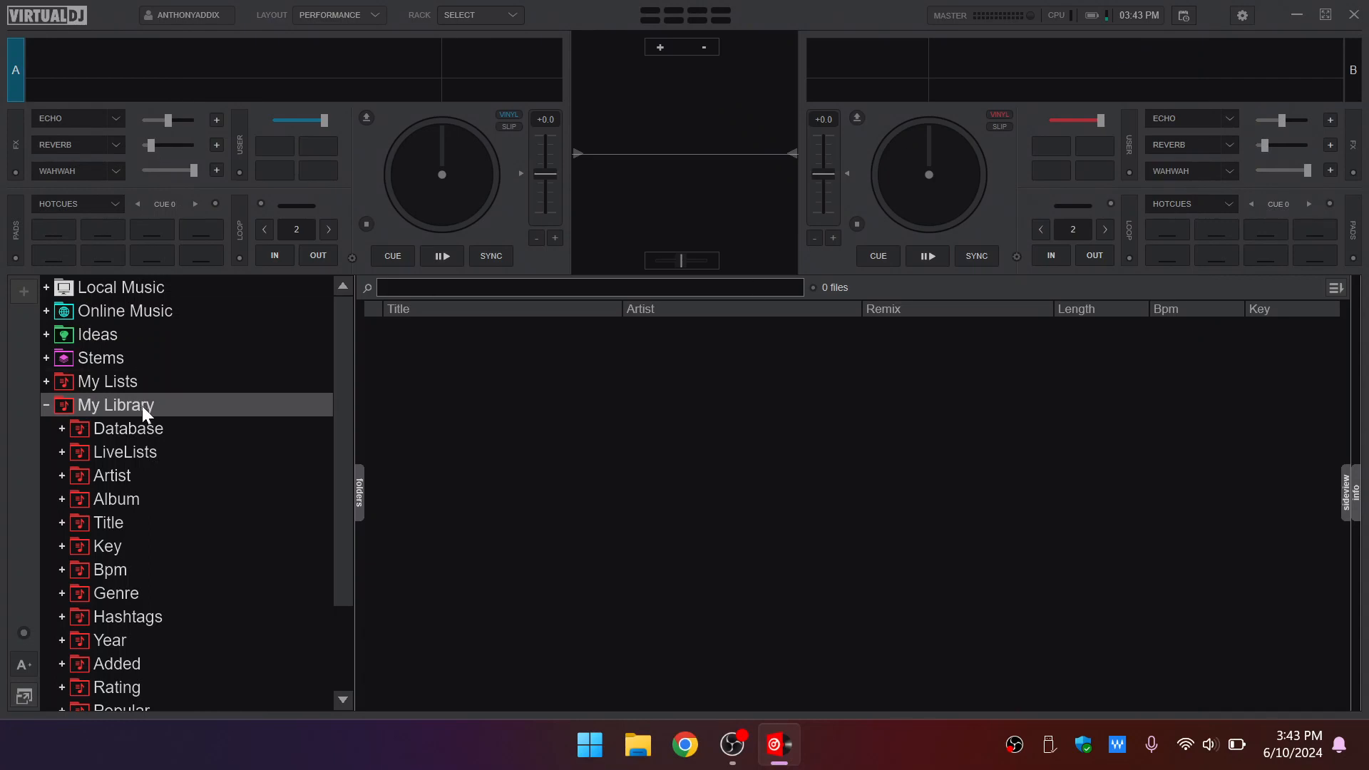
- List All Files from the My Library database and place a wider File Path column directly beside File Name
scroll(145, 406, down, 5)
scroll(145, 406, up, 2)
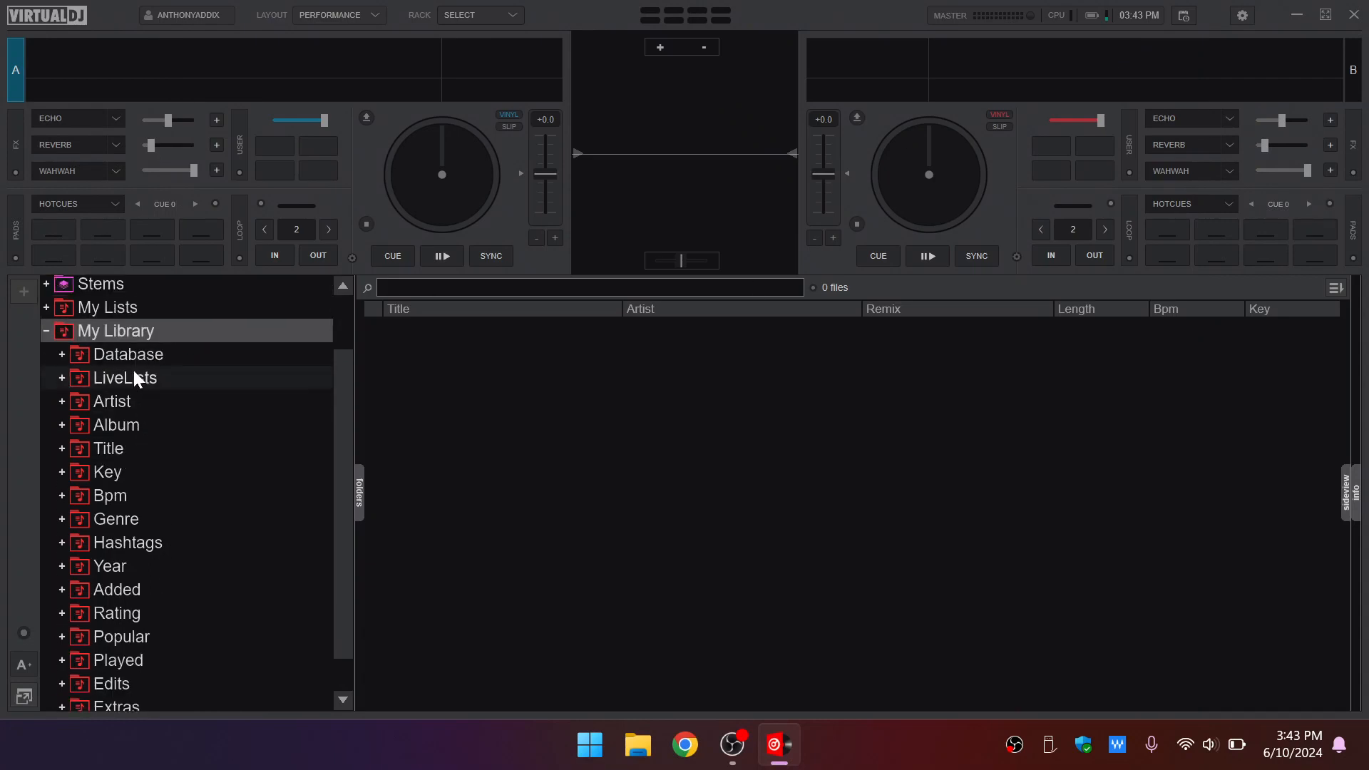
double_click(218, 354)
click(154, 519)
scroll(820, 499, down, 10)
scroll(1066, 453, up, 5)
drag(927, 315, 819, 311)
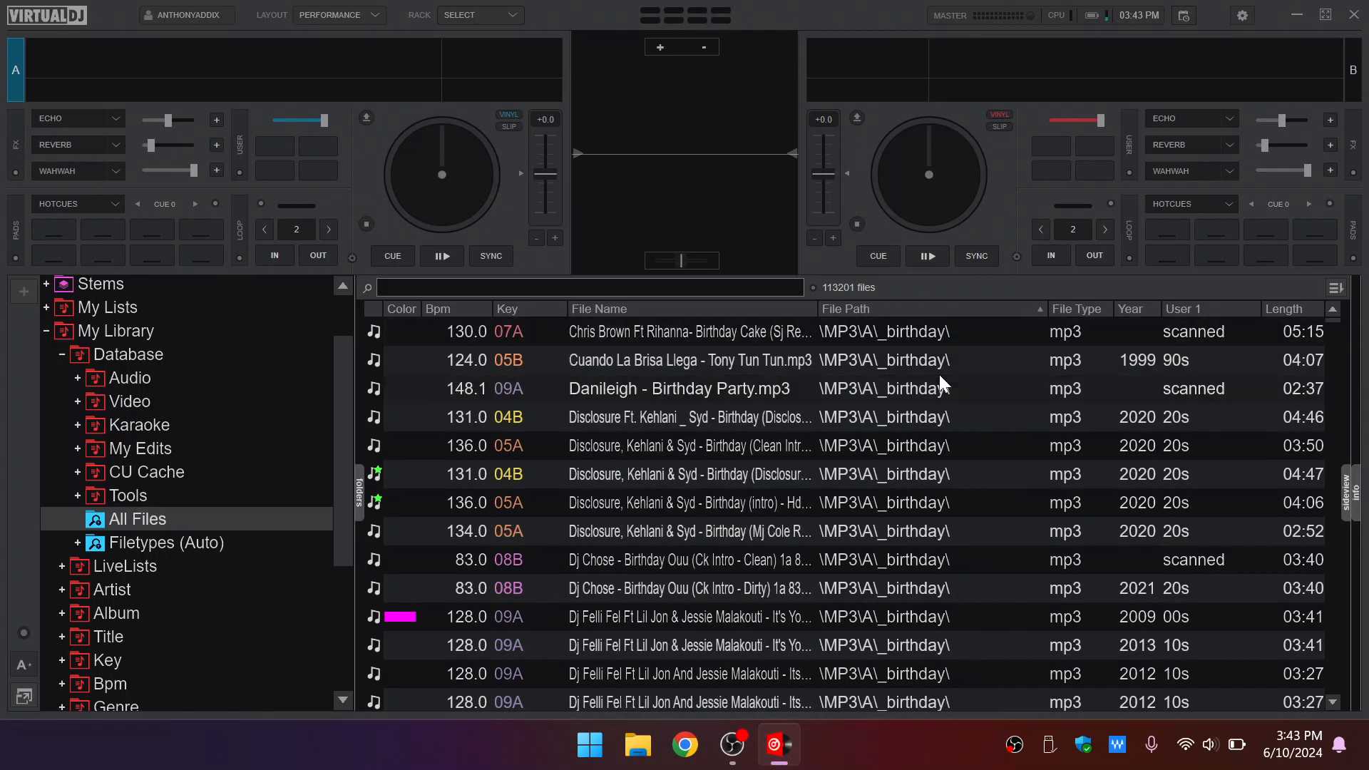
- Examine the file paths throughout the All Files list to see where the tracks are stored
scroll(939, 377, down, 5)
scroll(903, 385, up, 4)
scroll(904, 386, down, 12)
scroll(903, 385, down, 20)
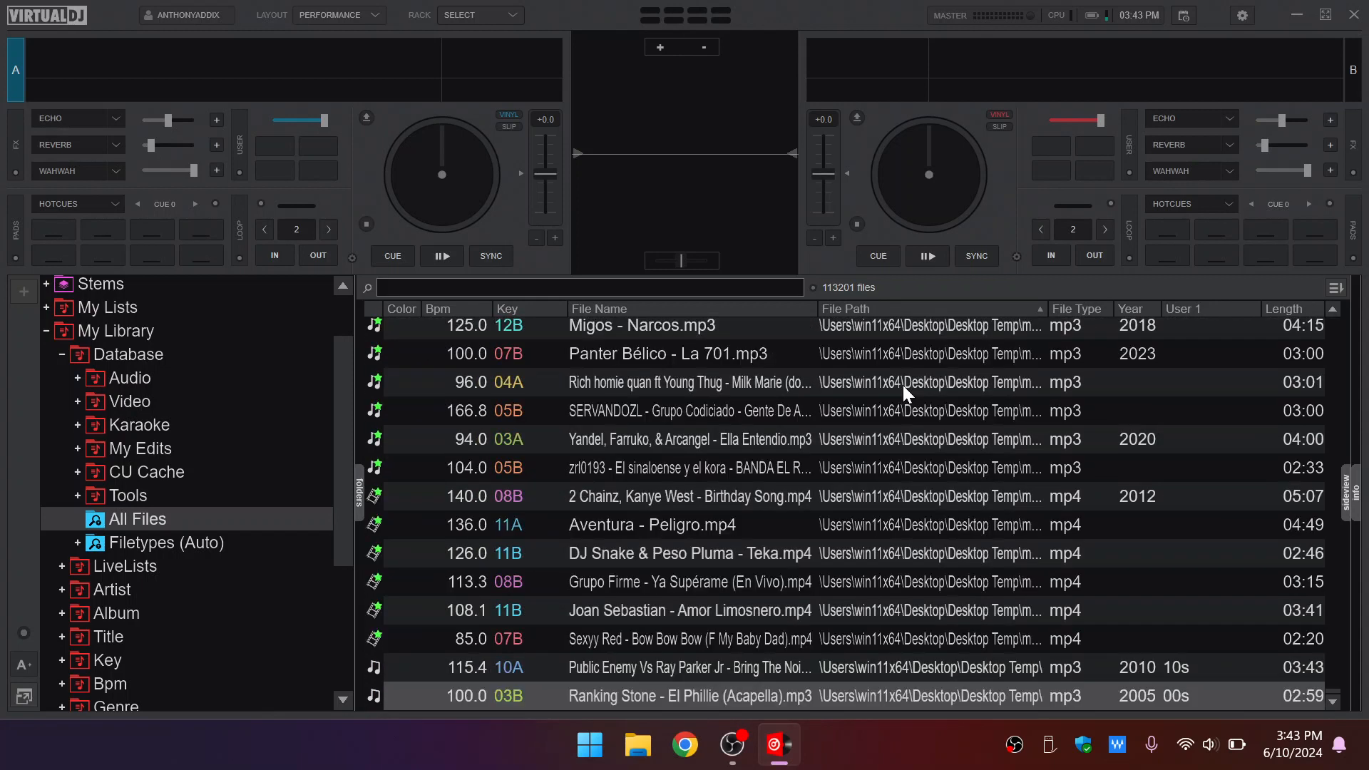
key(Up)
key(Up)
key(Up)
key(Up)
key(Up)
key(Up)
key(Up)
key(Up)
key(Up)
key(Up)
key(Up)
key(Up)
key(Up)
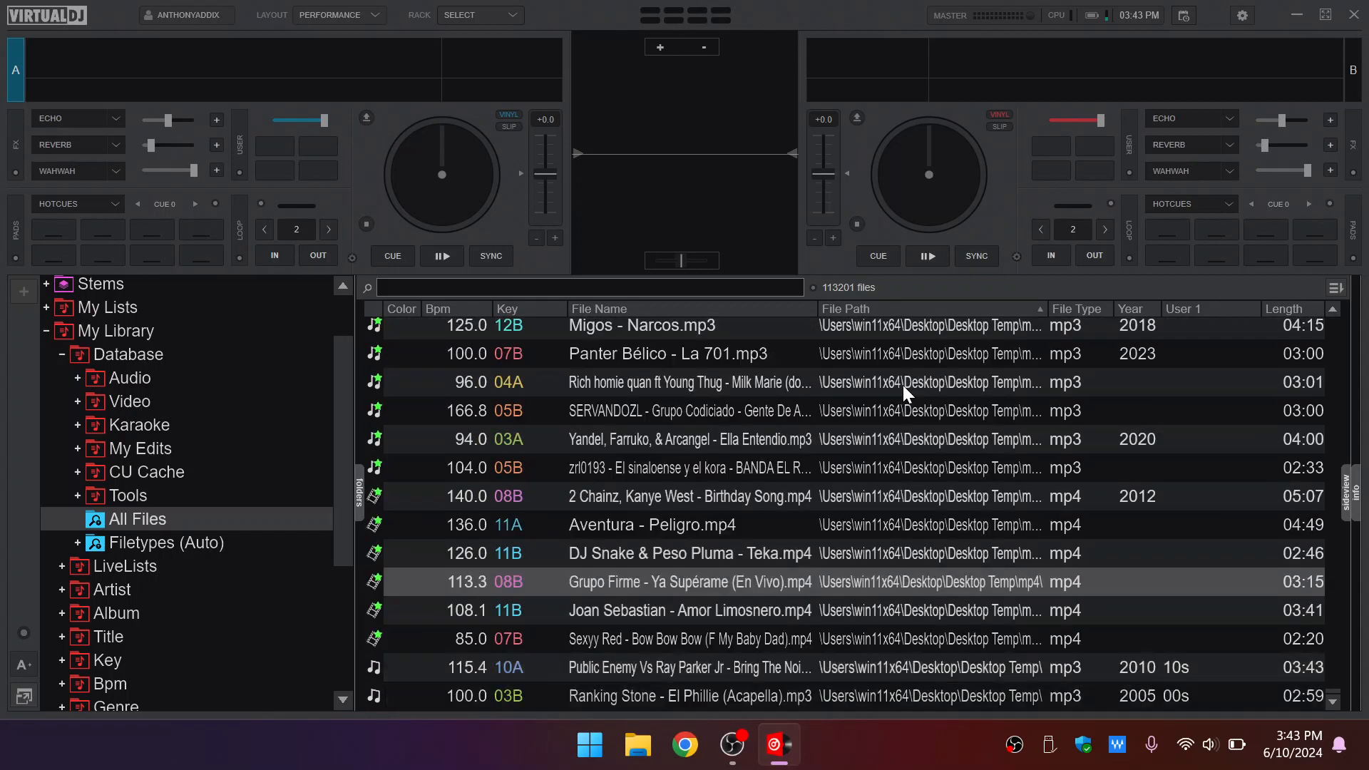
key(Up)
key(Up)
key(Up)
key(Up)
key(Up)
key(Up)
key(Up)
key(Up)
key(Up)
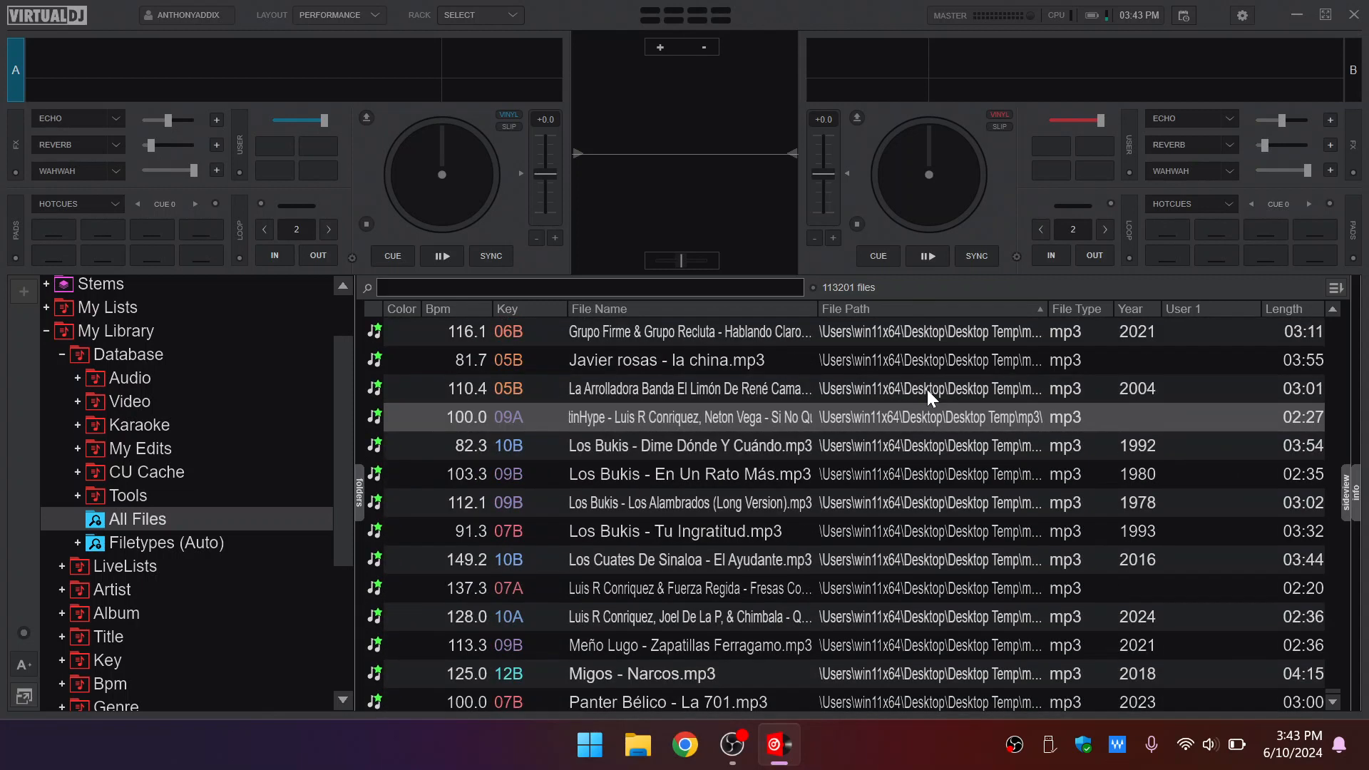
scroll(840, 398, up, 6)
scroll(878, 391, up, 8)
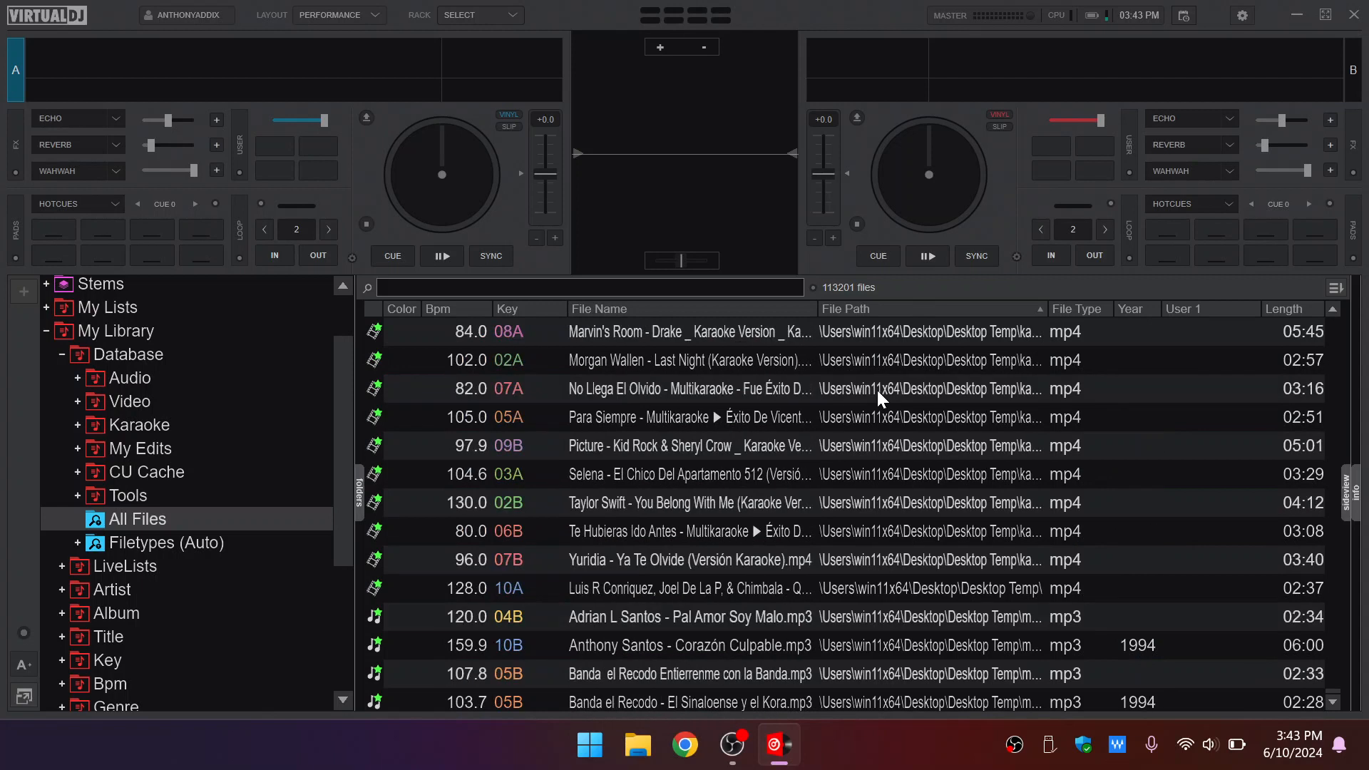
scroll(889, 390, up, 3)
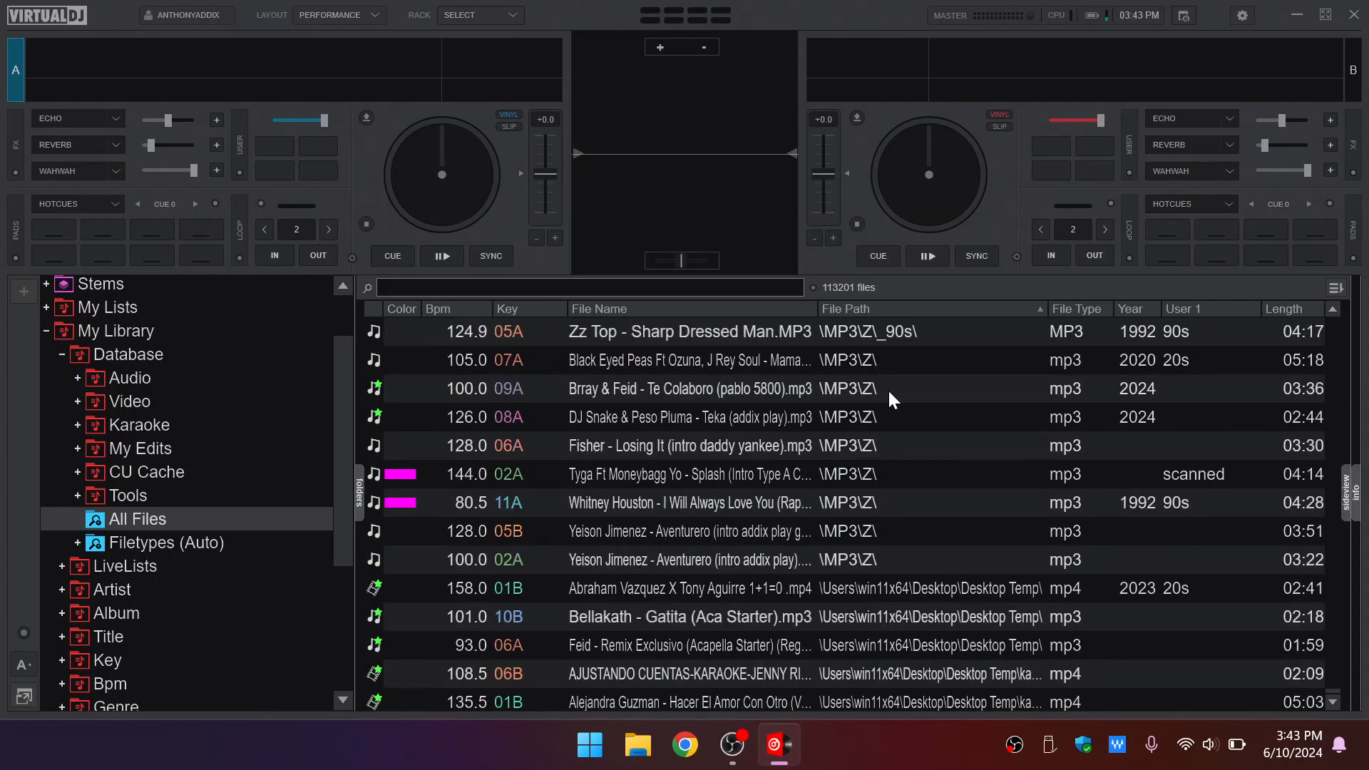
scroll(873, 412, down, 10)
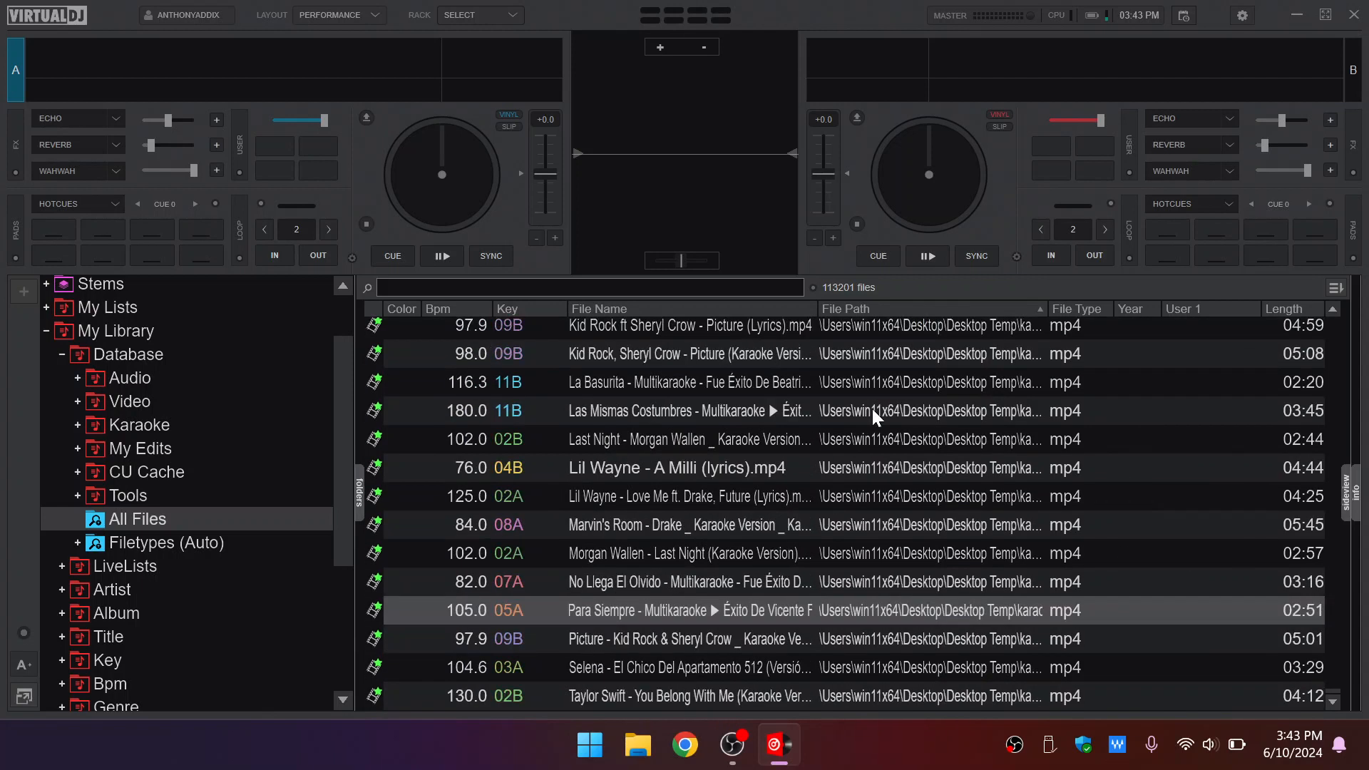
scroll(873, 409, up, 10)
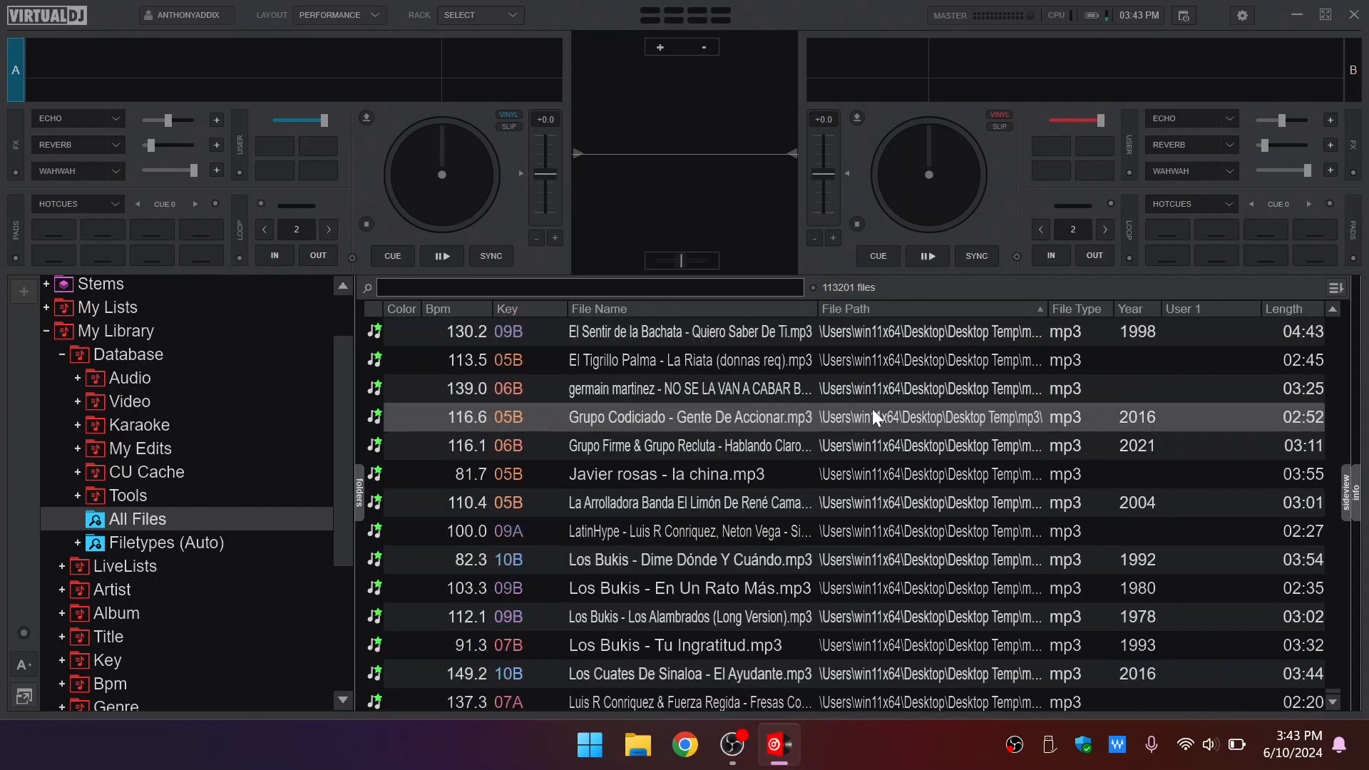
scroll(873, 409, down, 10)
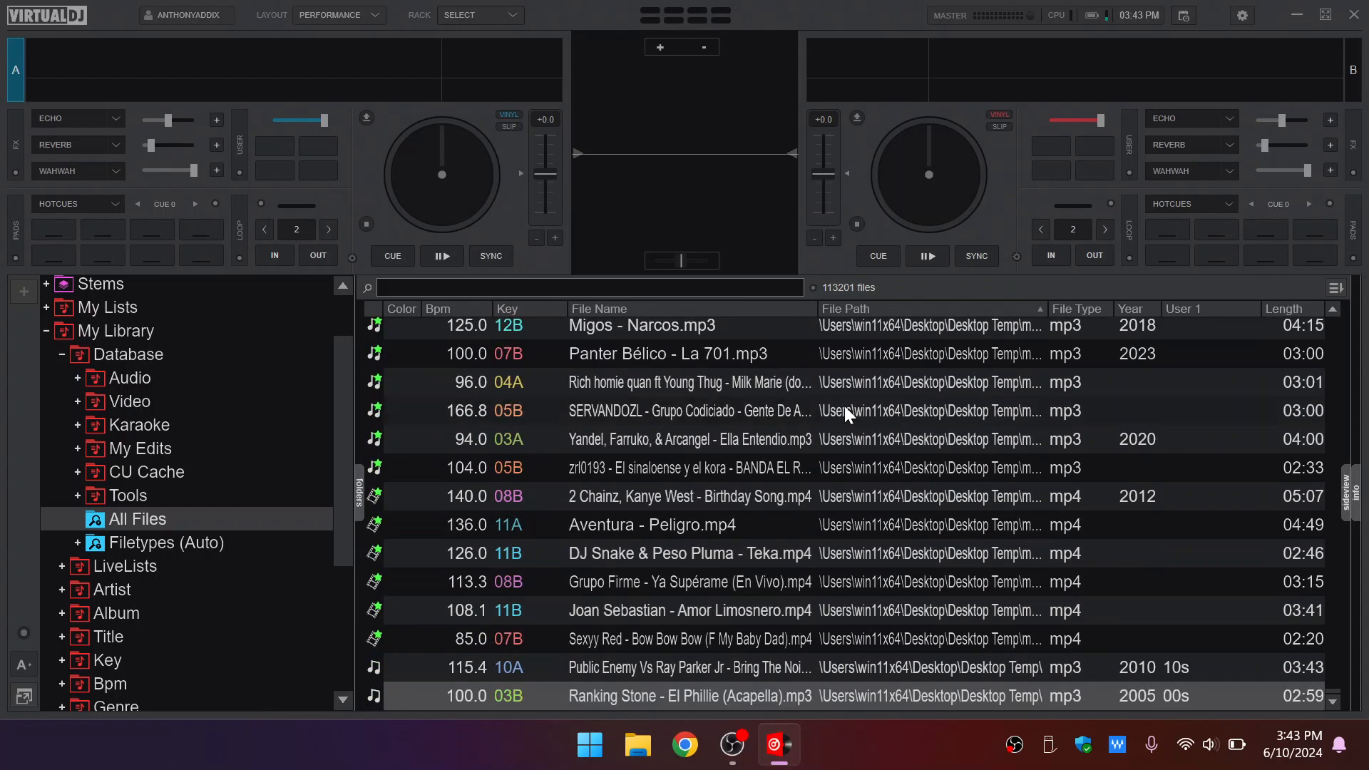
- Look into the Stems folder and the CloudDrive source under Online Music
double_click(101, 287)
scroll(104, 314, up, 2)
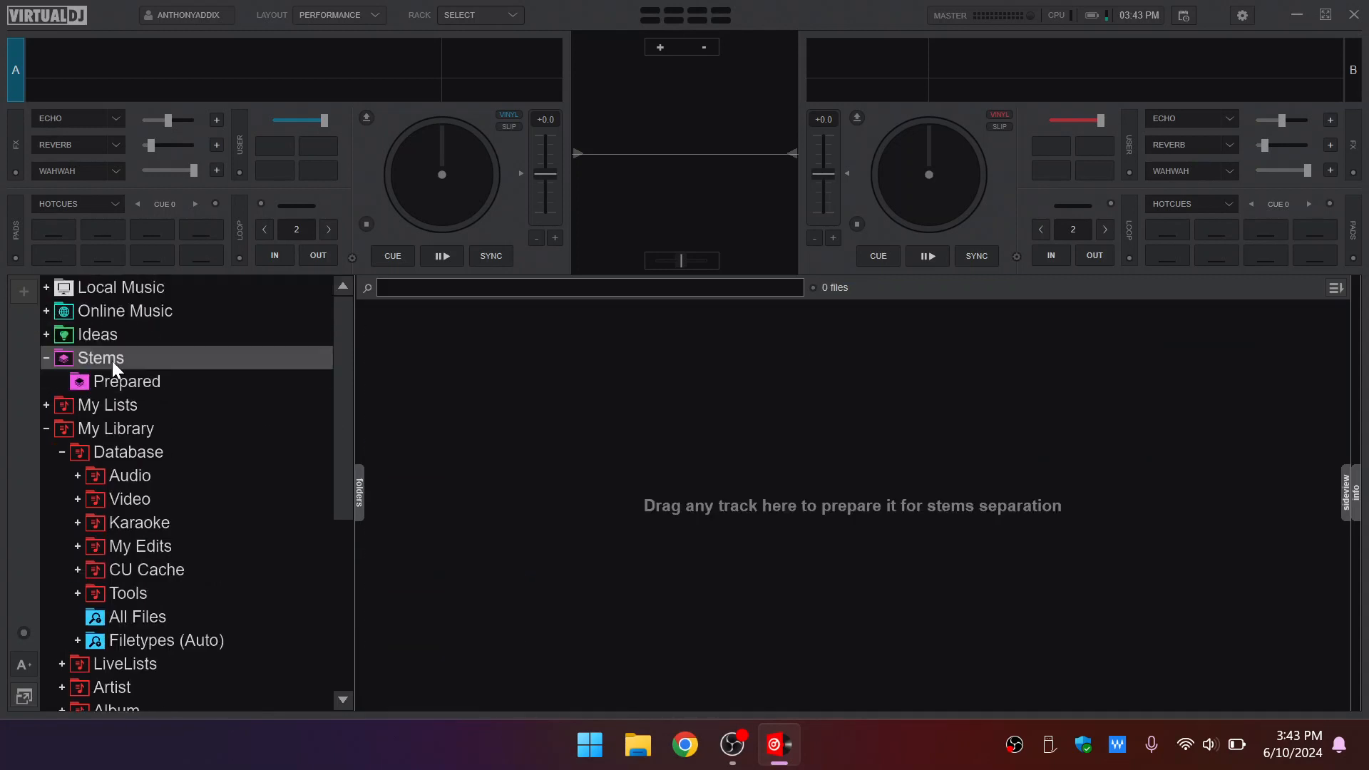
click(107, 311)
click(139, 338)
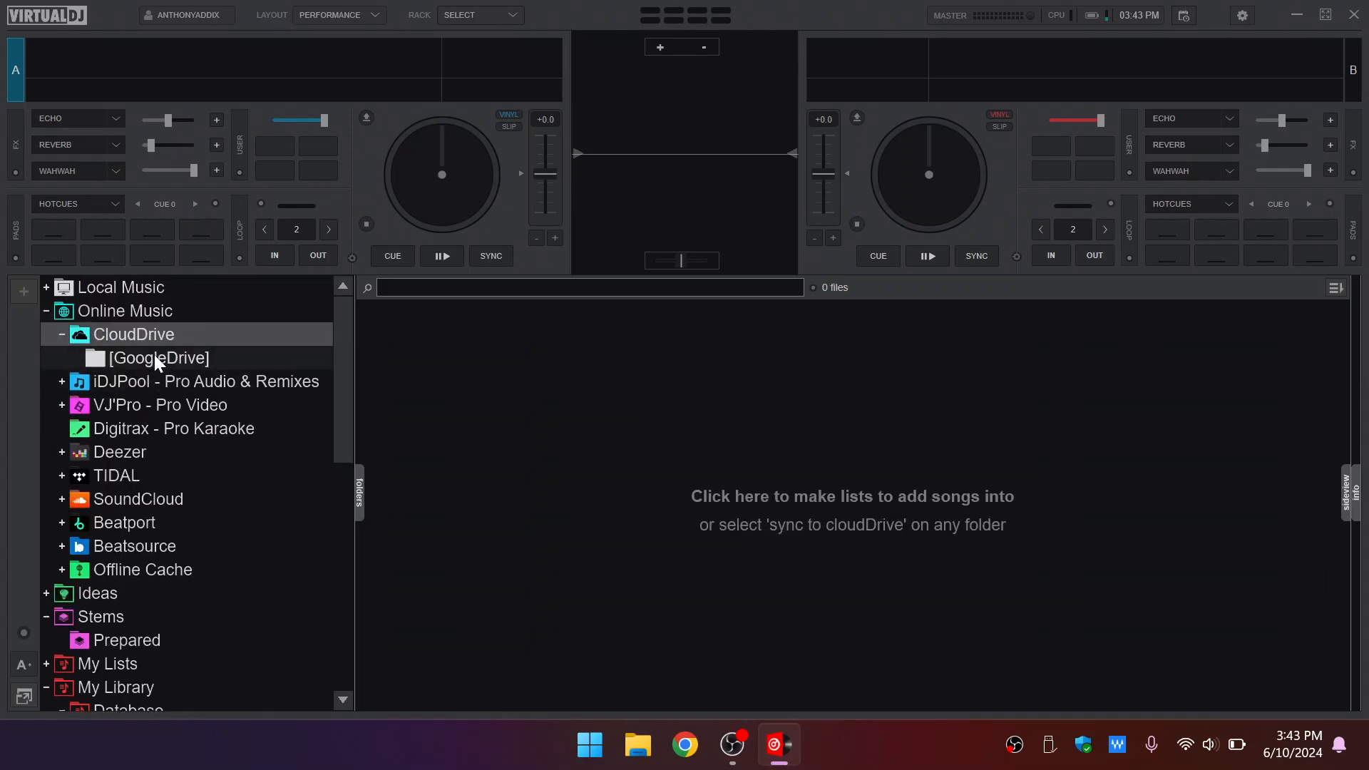
right_click(147, 351)
click(109, 340)
click(124, 334)
click(124, 335)
- Collapse the Online Music, Stems and My Library folders
click(112, 318)
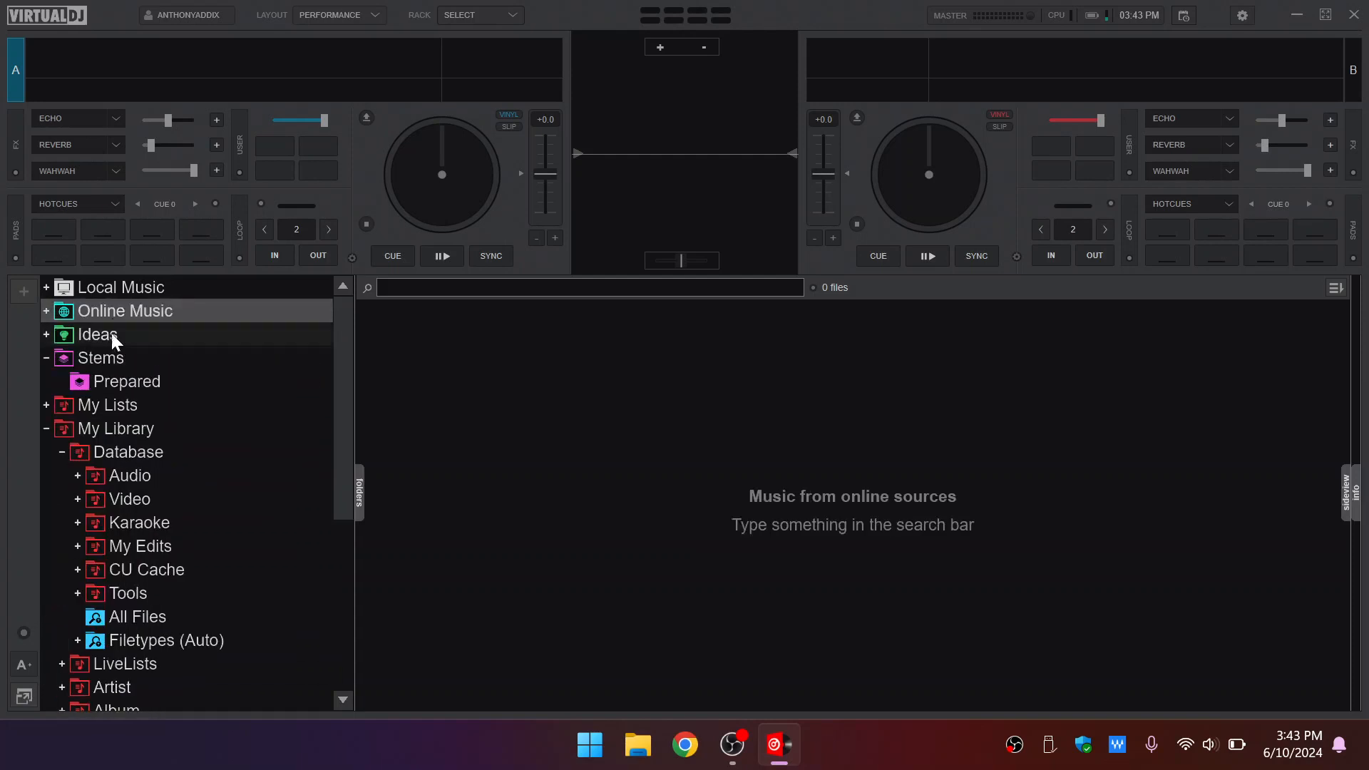
click(108, 360)
click(112, 408)
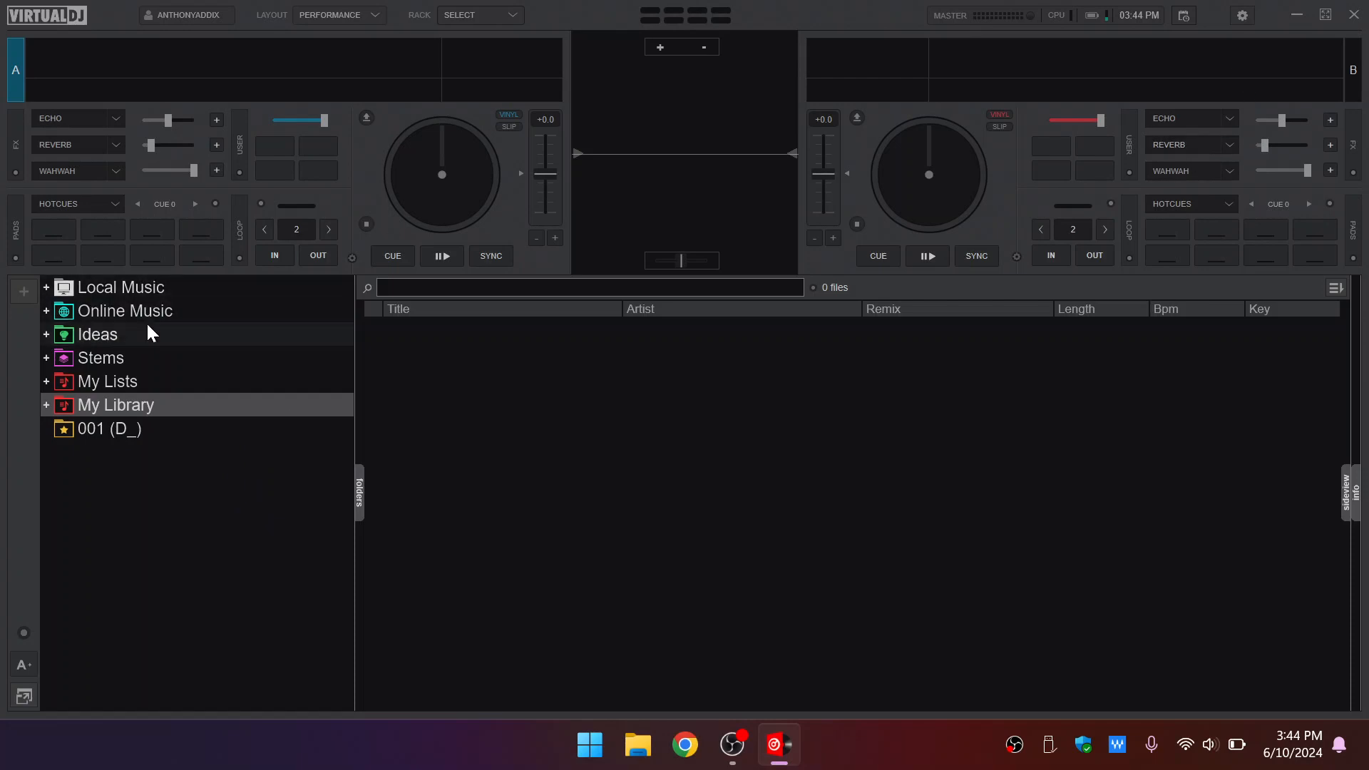
- Search the options for "data" and view the file selection dialog of the iTunesDatabaseFile setting without choosing a file
click(1247, 18)
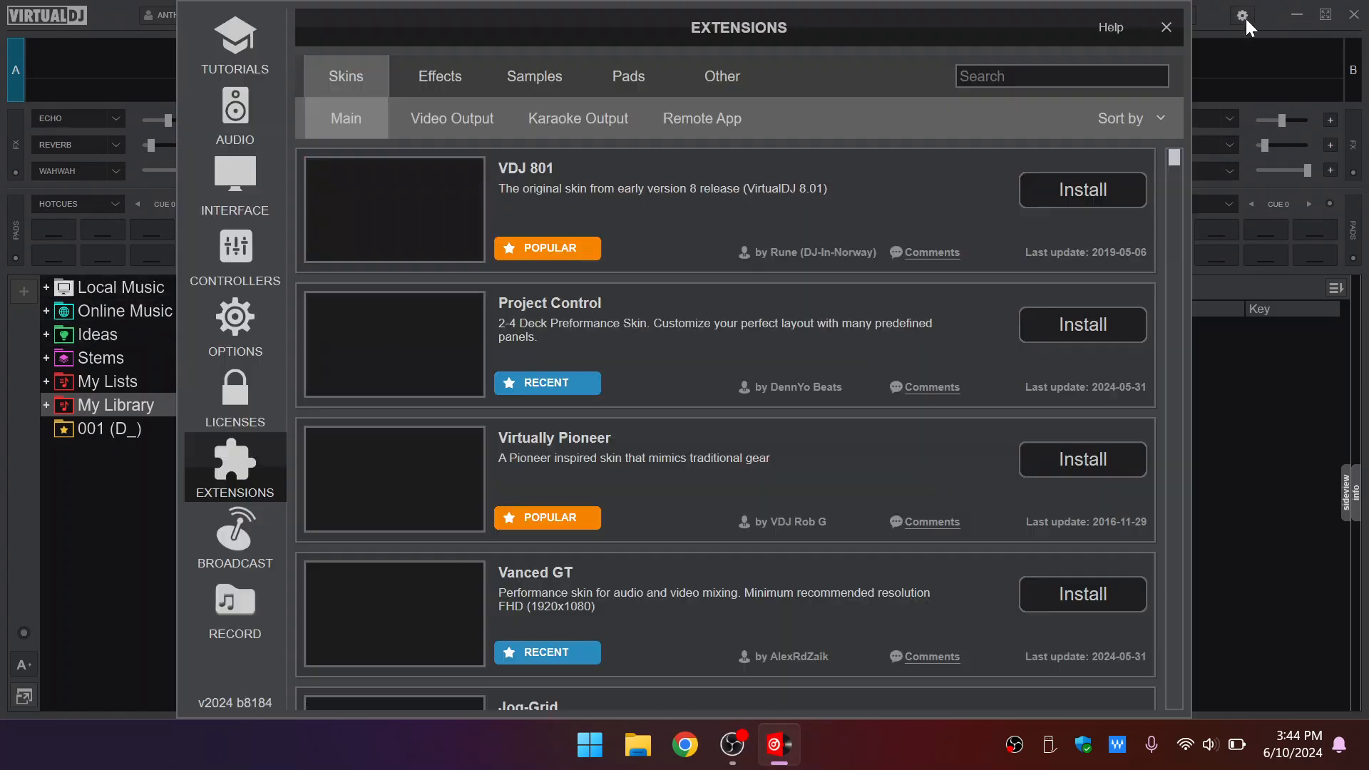
click(243, 321)
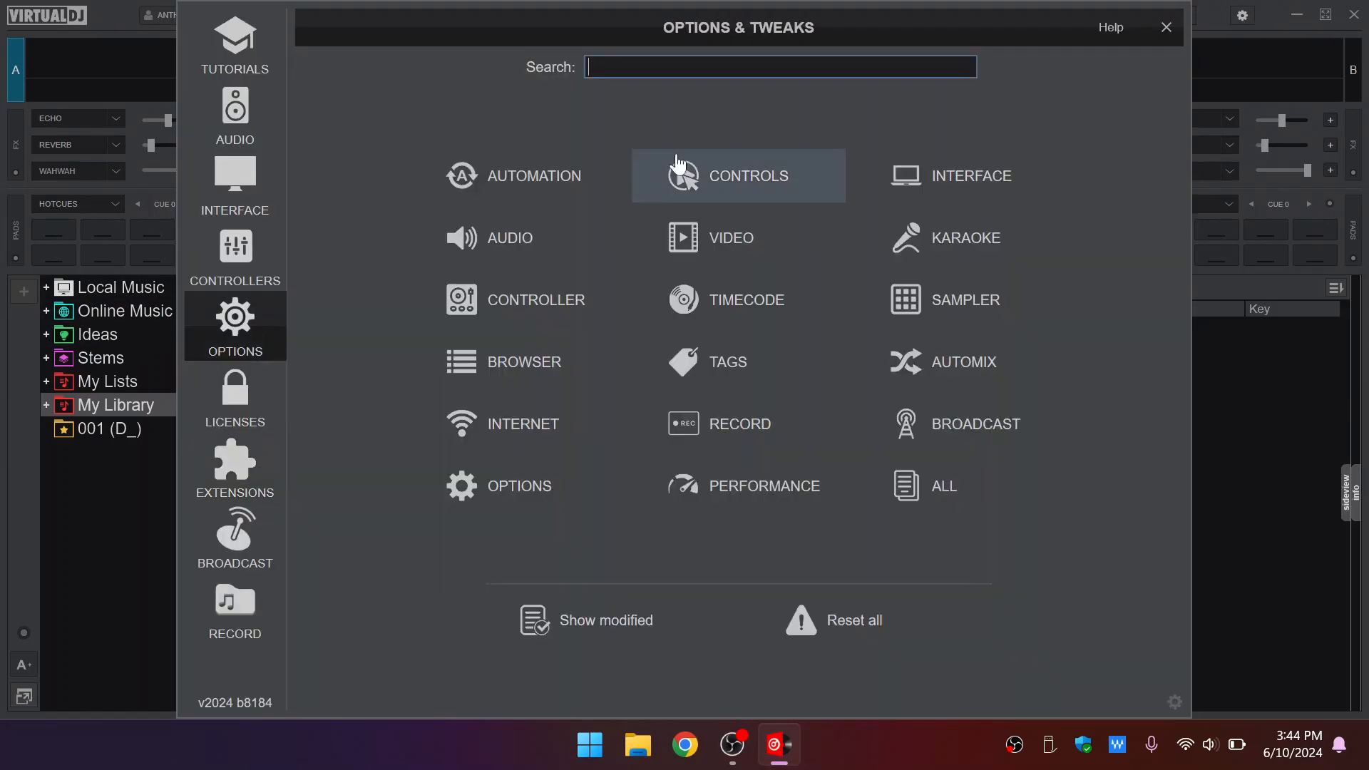
text(data)
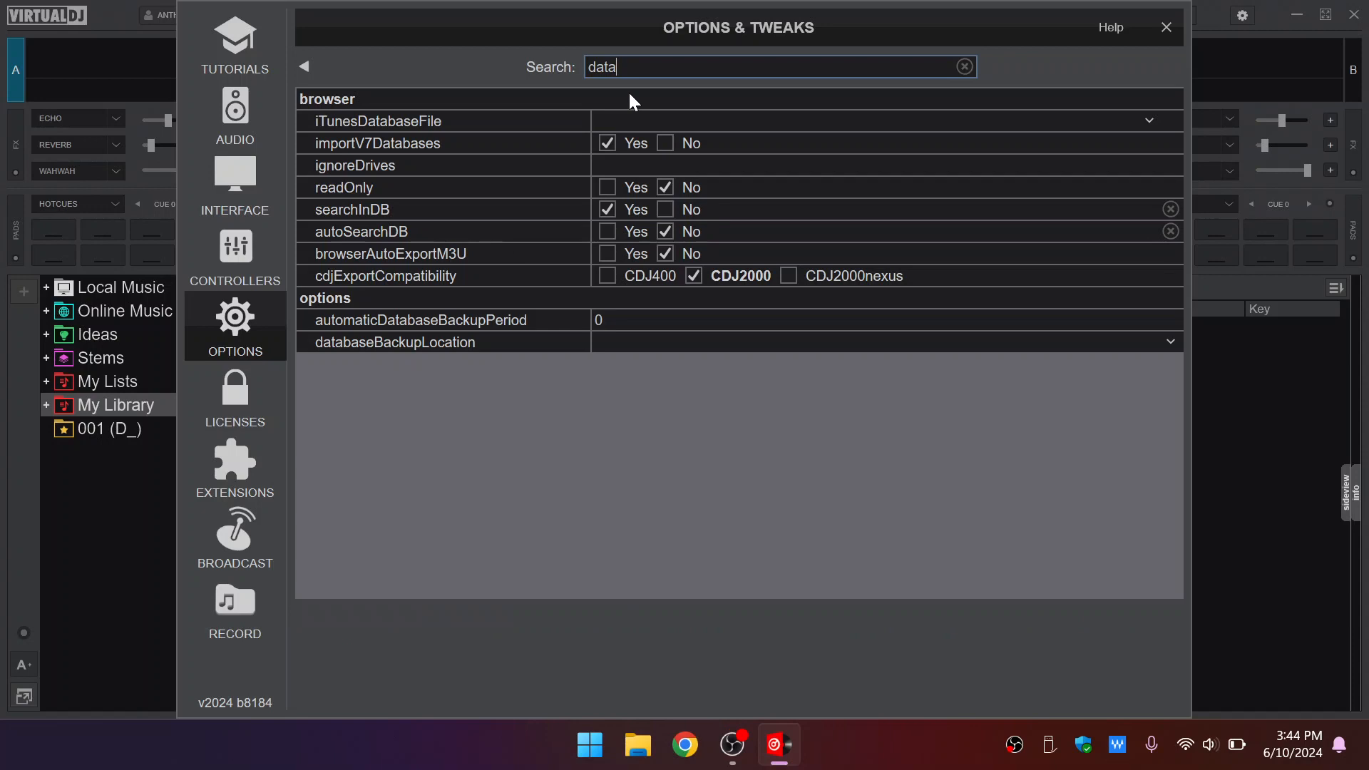
key(BackSpace)
key(BackSpace)
key(BackSpace)
key(BackSpace)
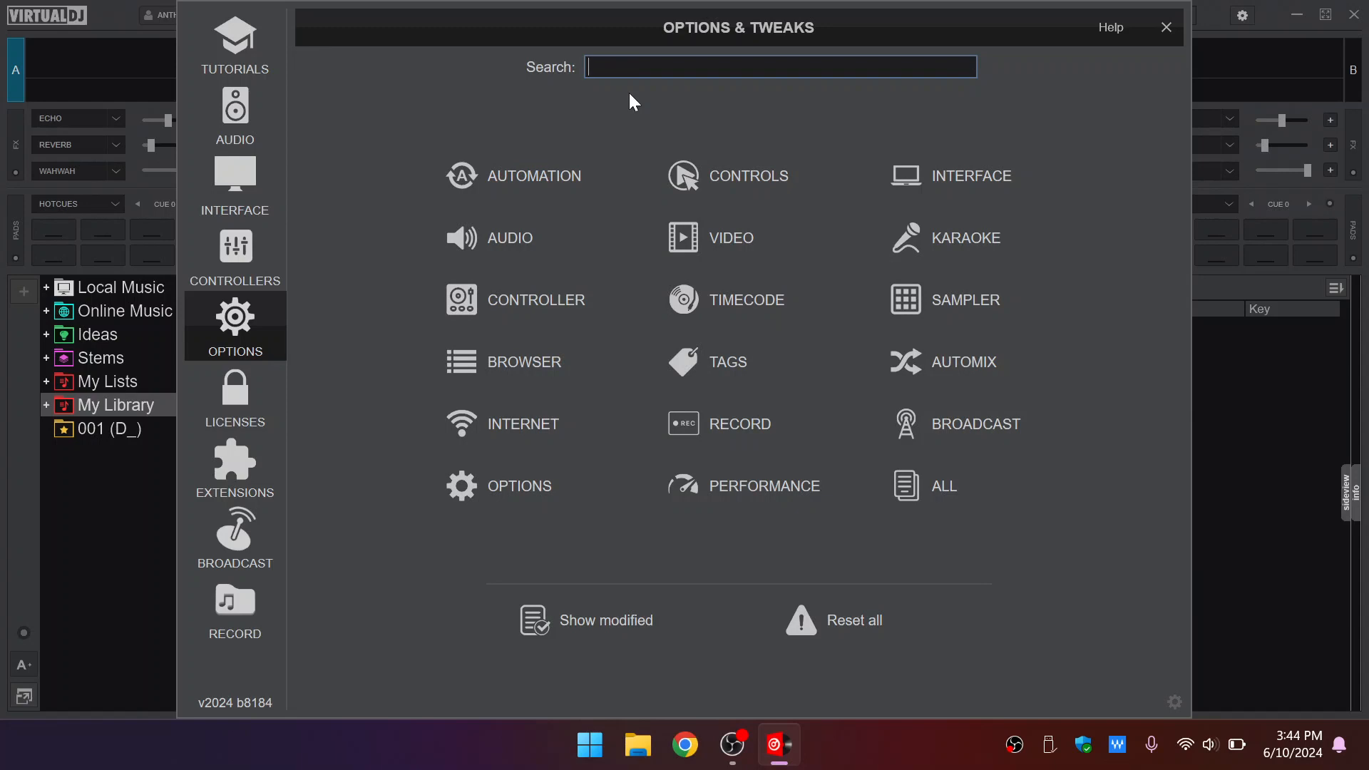
text(data)
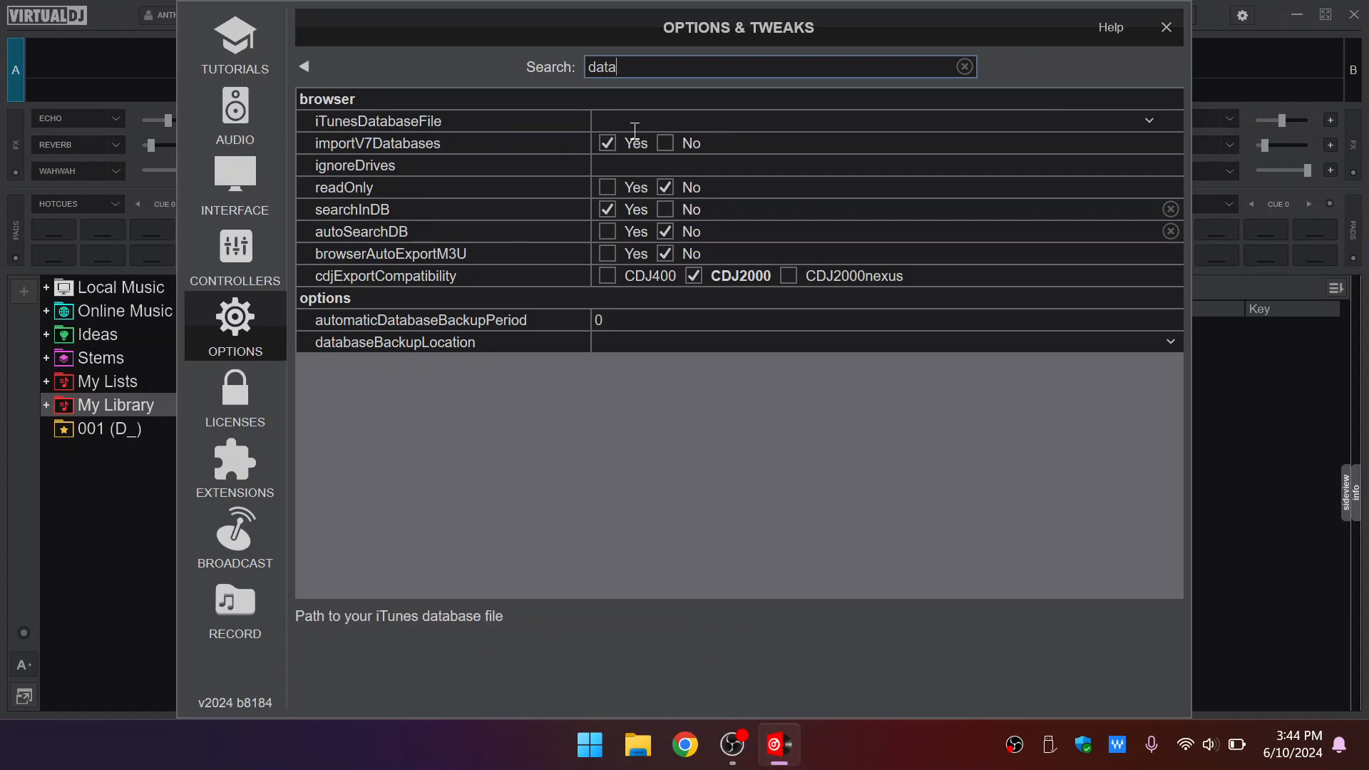
click(1151, 120)
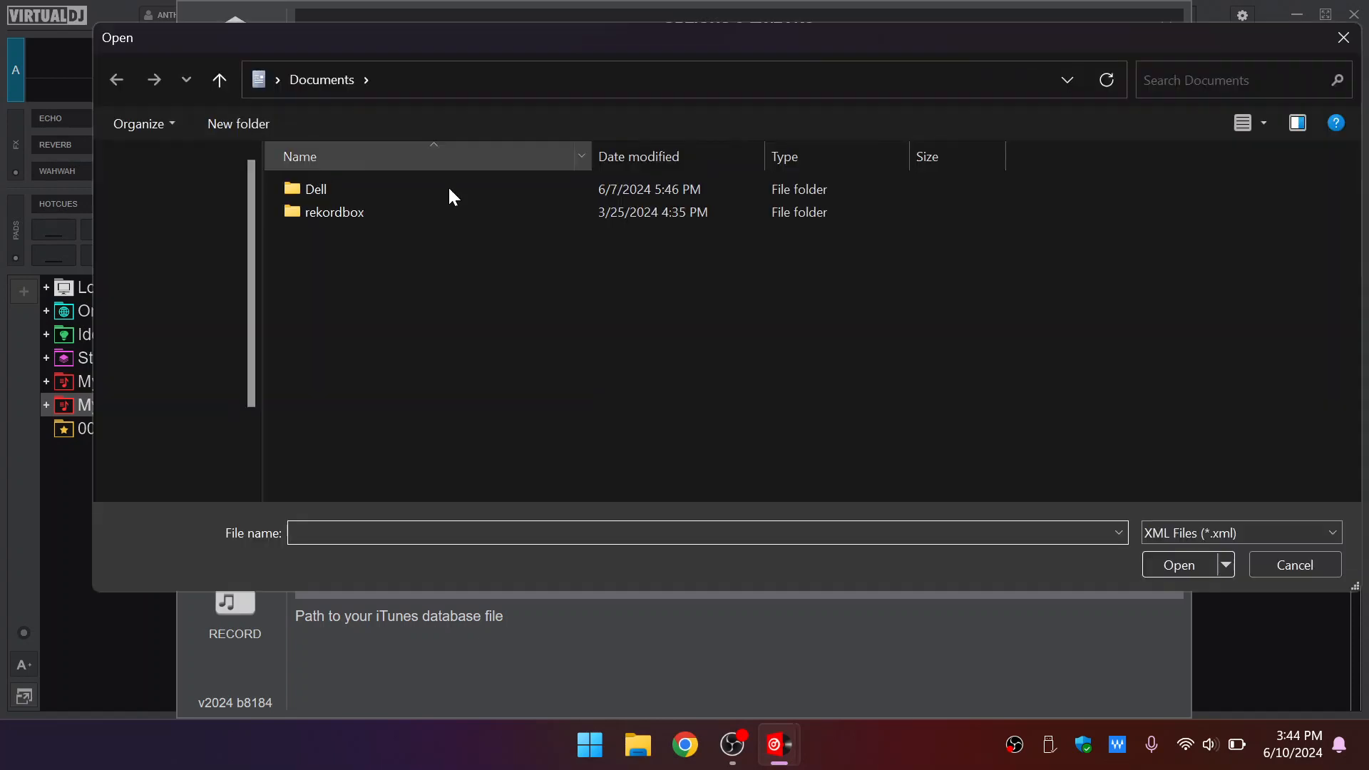
click(1344, 38)
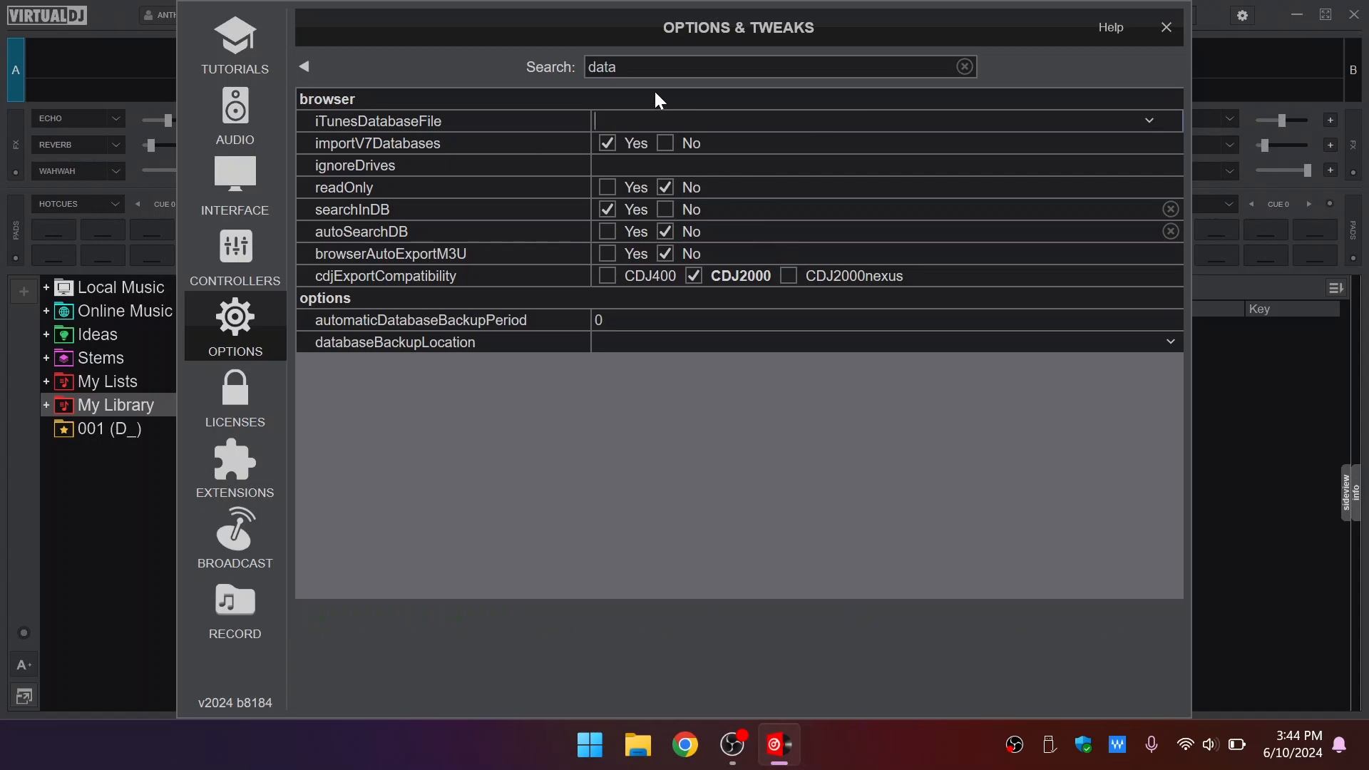
- Search the options for "cloud", set cloudDriveSynchronization to one-way and reset cloudDriveFullAccess to No
click(666, 67)
key(BackSpace)
key(BackSpace)
key(BackSpace)
key(BackSpace)
text(cloud)
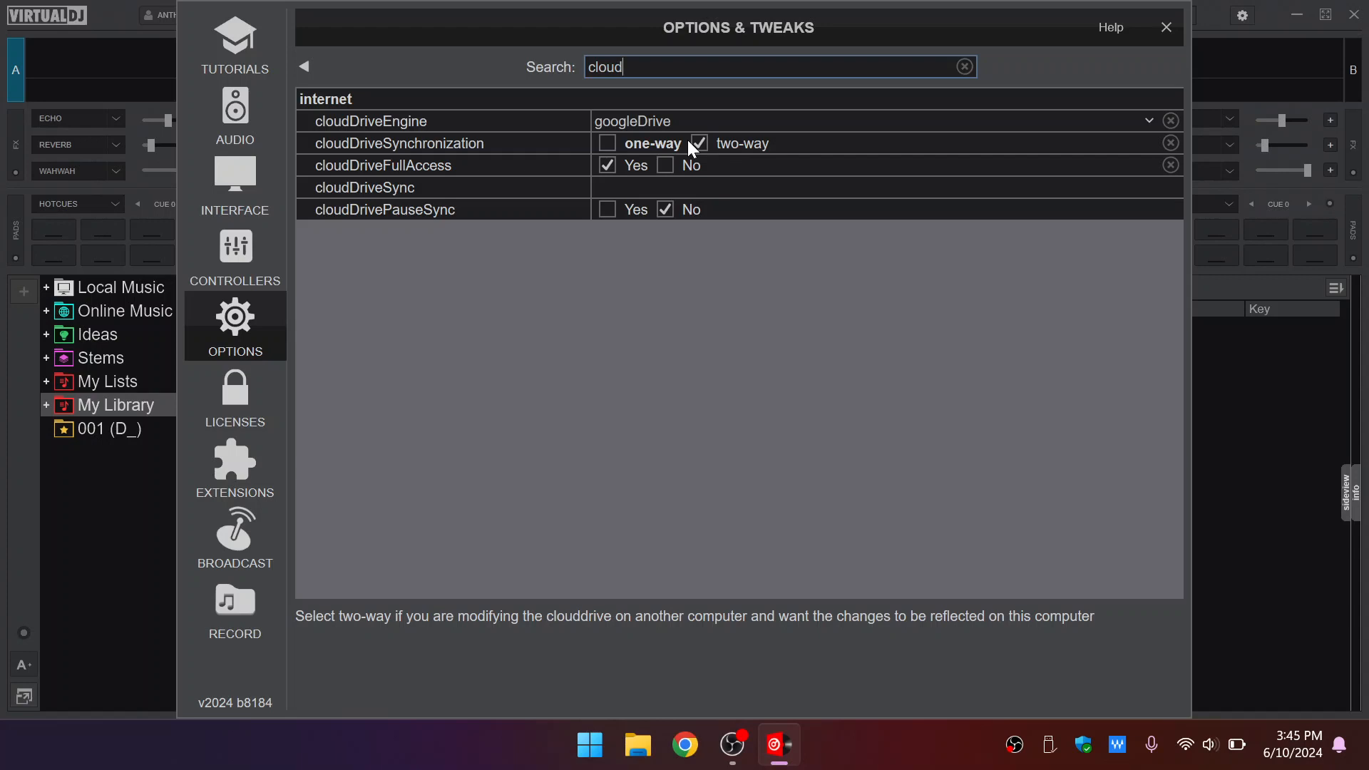
click(607, 145)
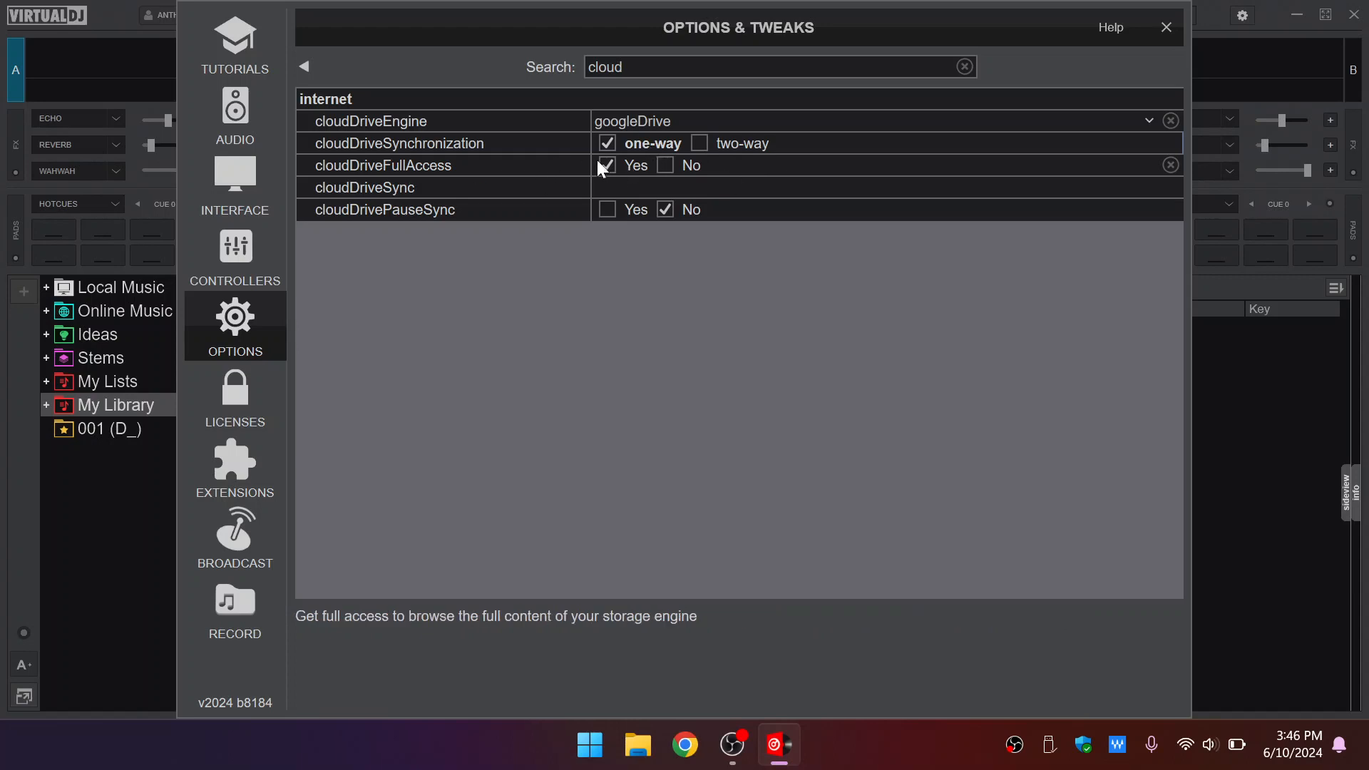
click(1172, 165)
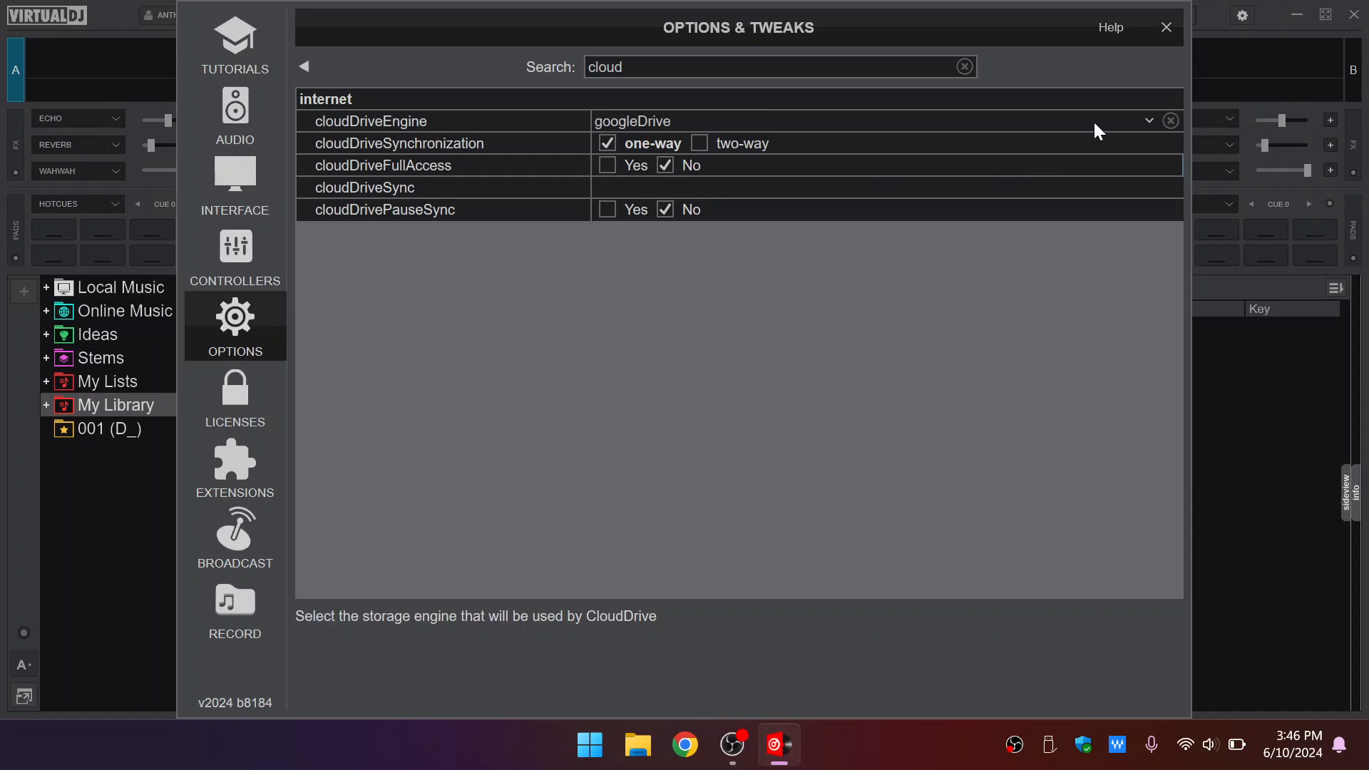
- Reset cloudDriveEngine to its default and select googleDrive as the storage engine again
click(1172, 121)
click(1161, 121)
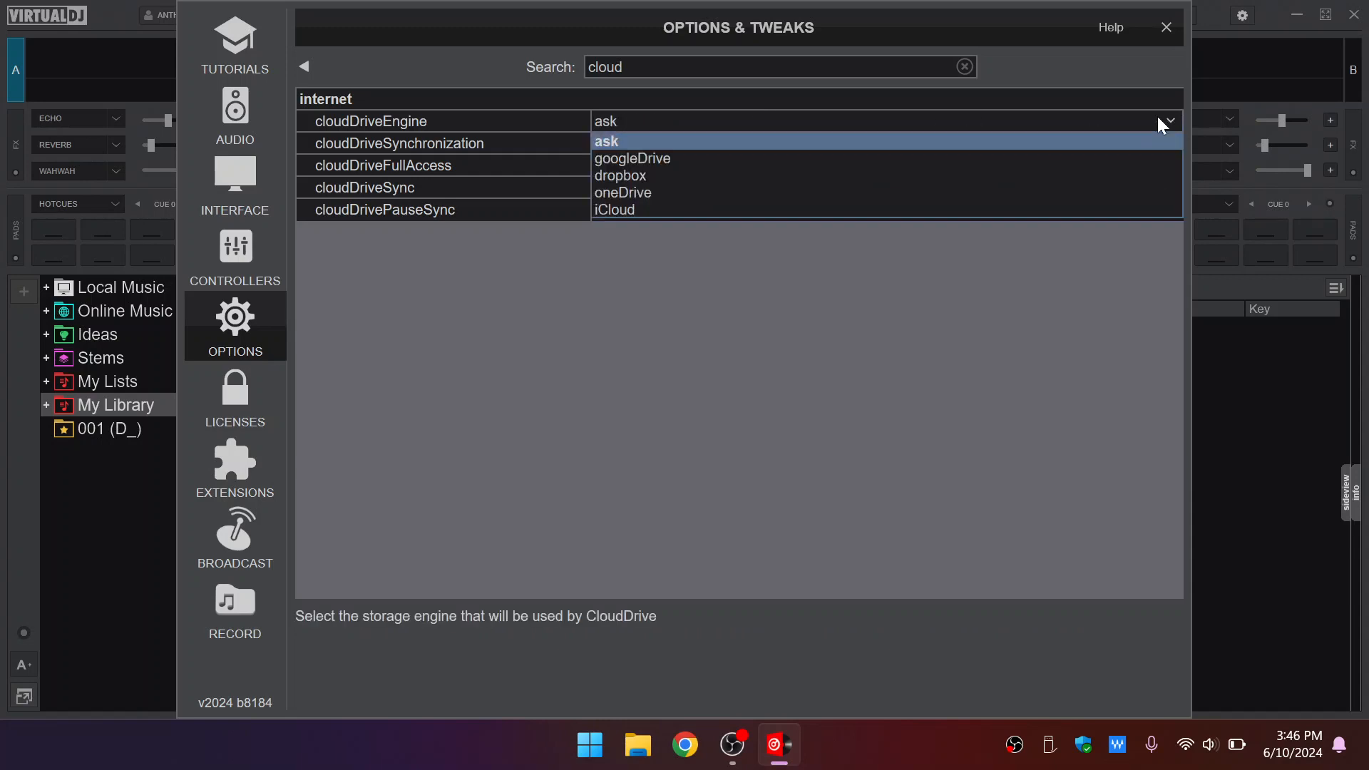
click(694, 154)
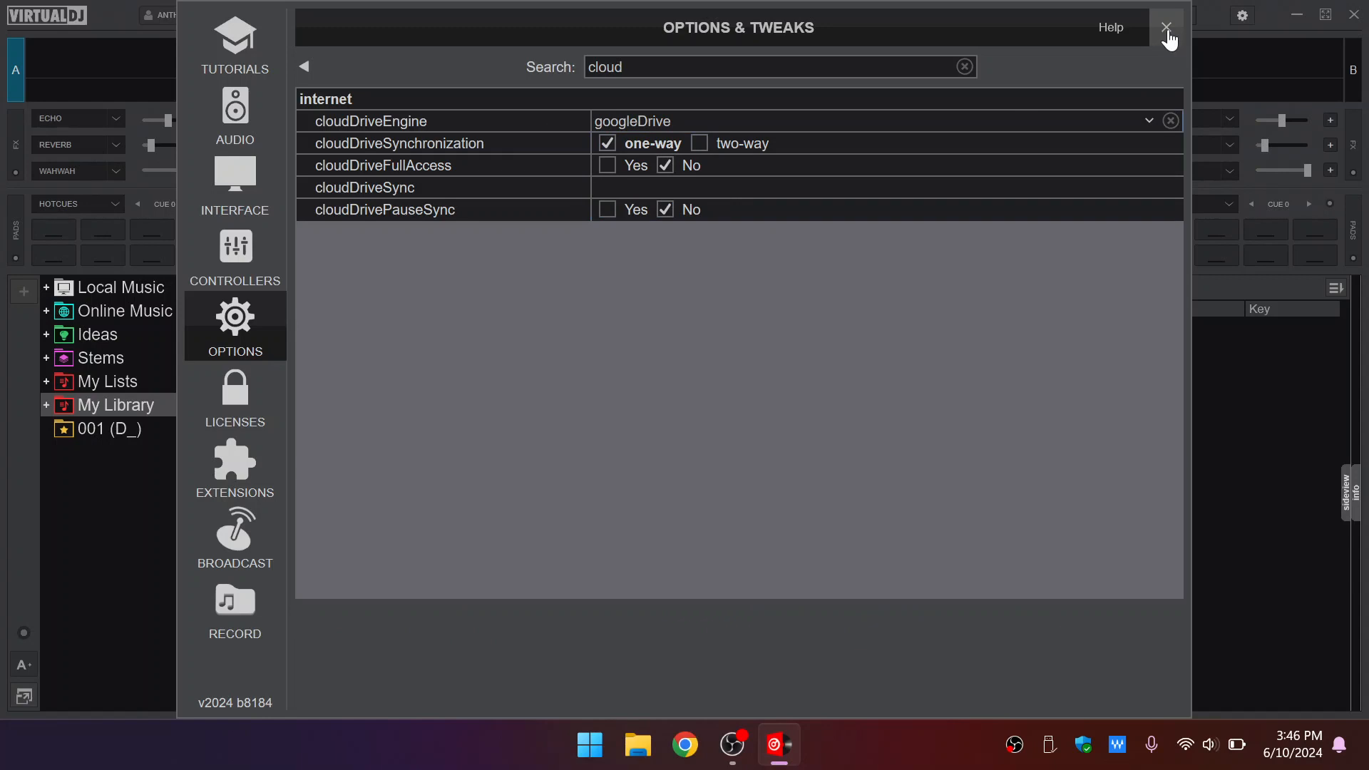
- Replace the options search term with "database" to list the database-related settings
key(BackSpace)
key(BackSpace)
key(BackSpace)
key(BackSpace)
key(BackSpace)
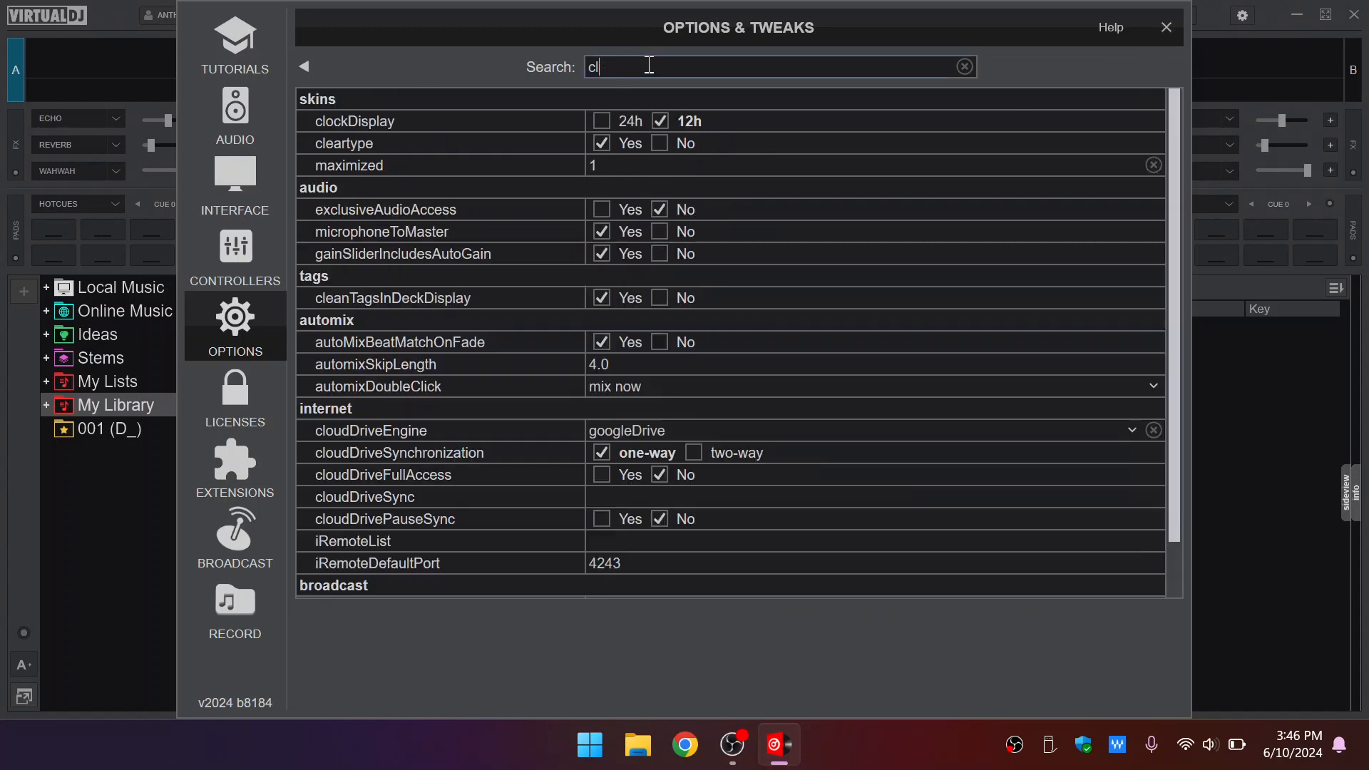
text(da)
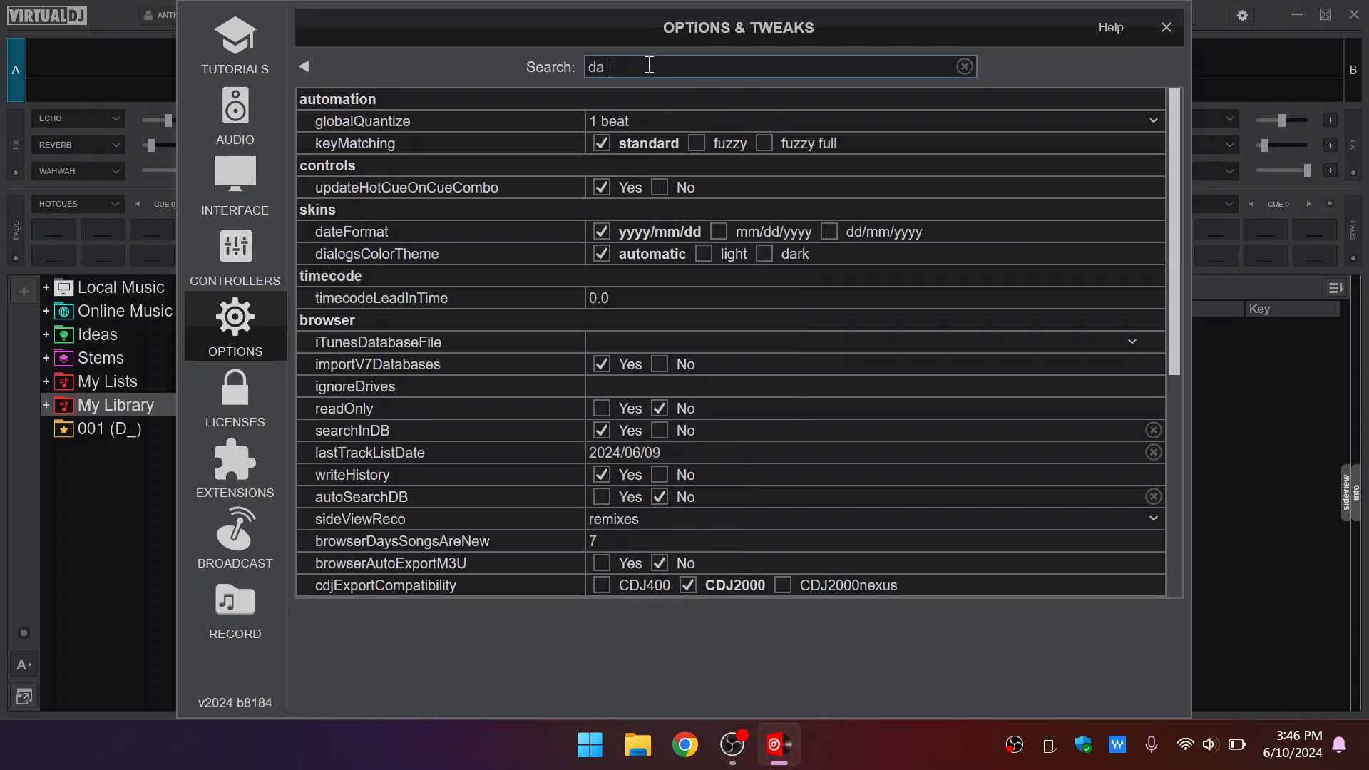
text(tabase)
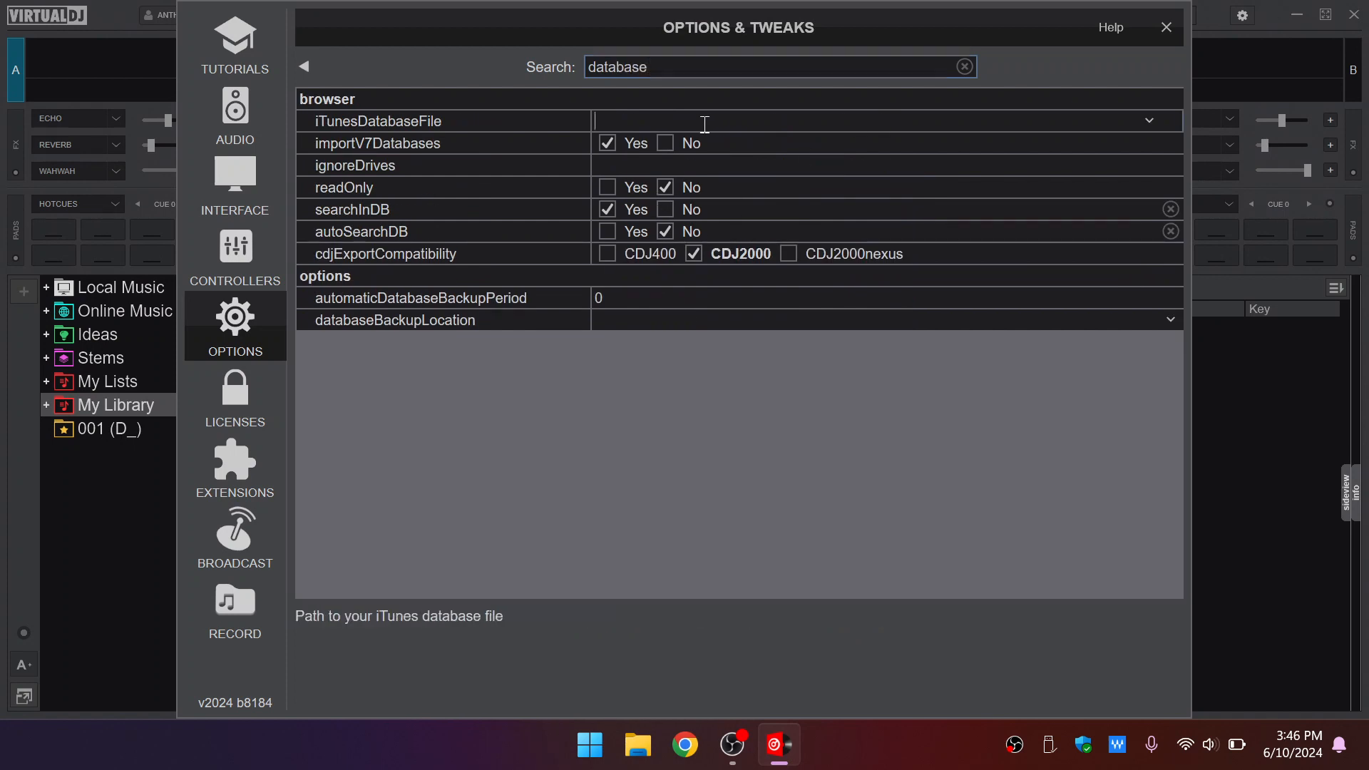
text(jsdlfdjflsdjs)
key(BackSpace)
key(BackSpace)
key(BackSpace)
key(BackSpace)
key(BackSpace)
key(BackSpace)
key(BackSpace)
key(BackSpace)
key(BackSpace)
key(BackSpace)
key(BackSpace)
key(BackSpace)
key(BackSpace)
- Close the options and look through the file paths in the All Files list of the My Library database
click(1168, 27)
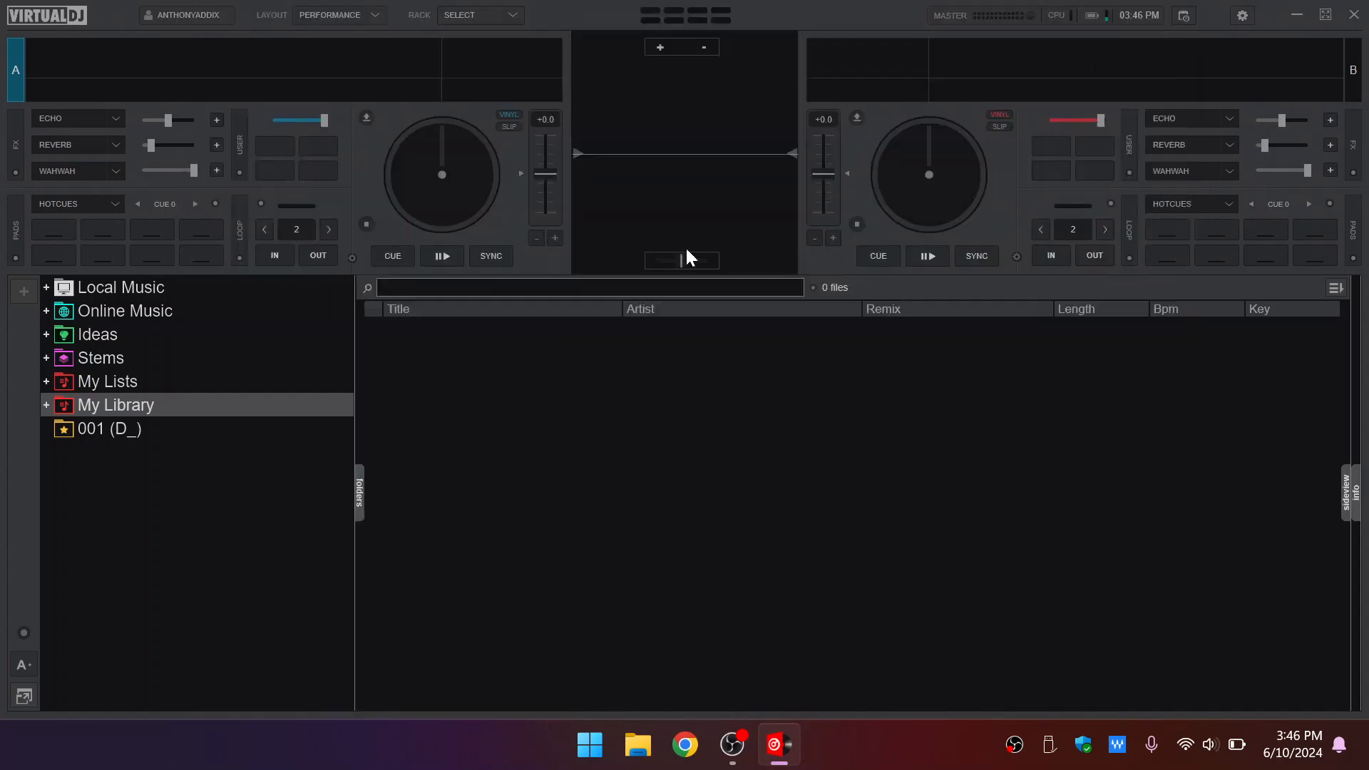
click(128, 404)
scroll(154, 427, down, 2)
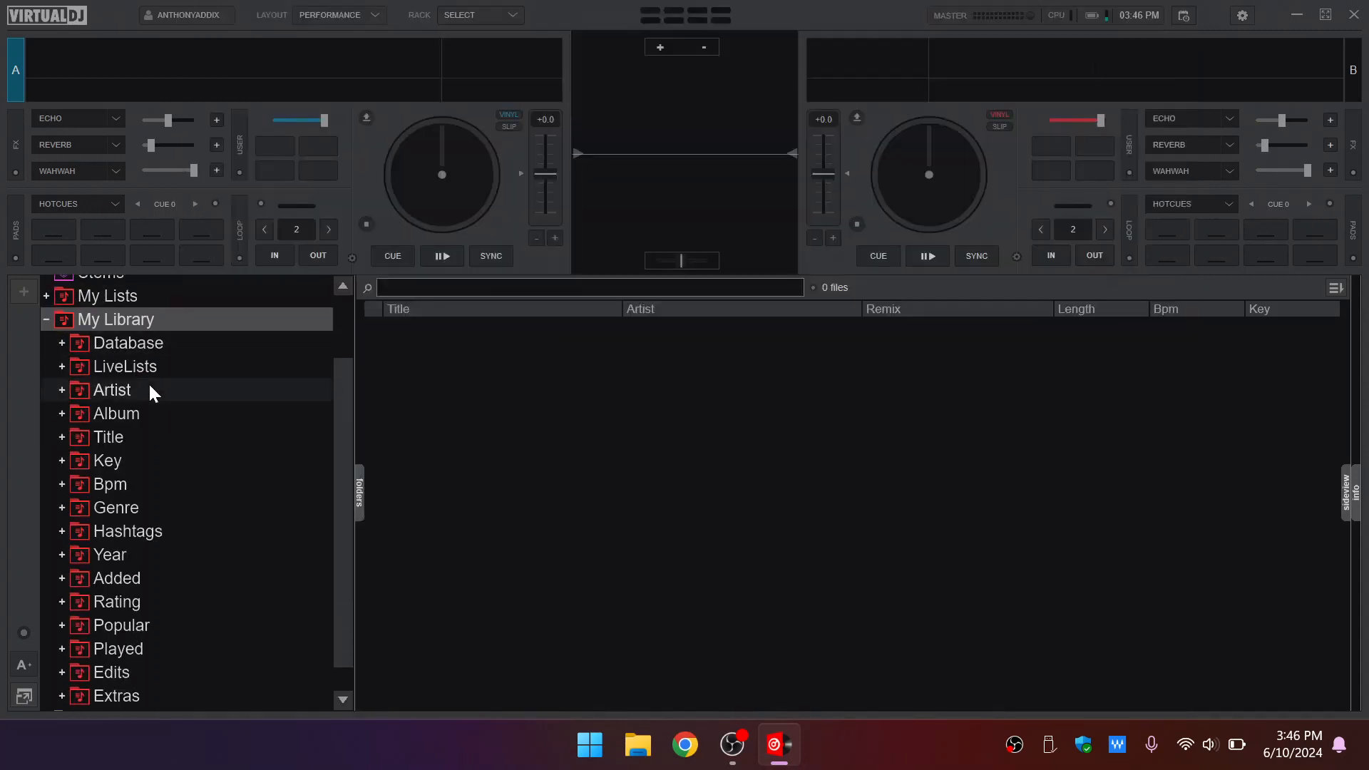
click(142, 346)
click(129, 512)
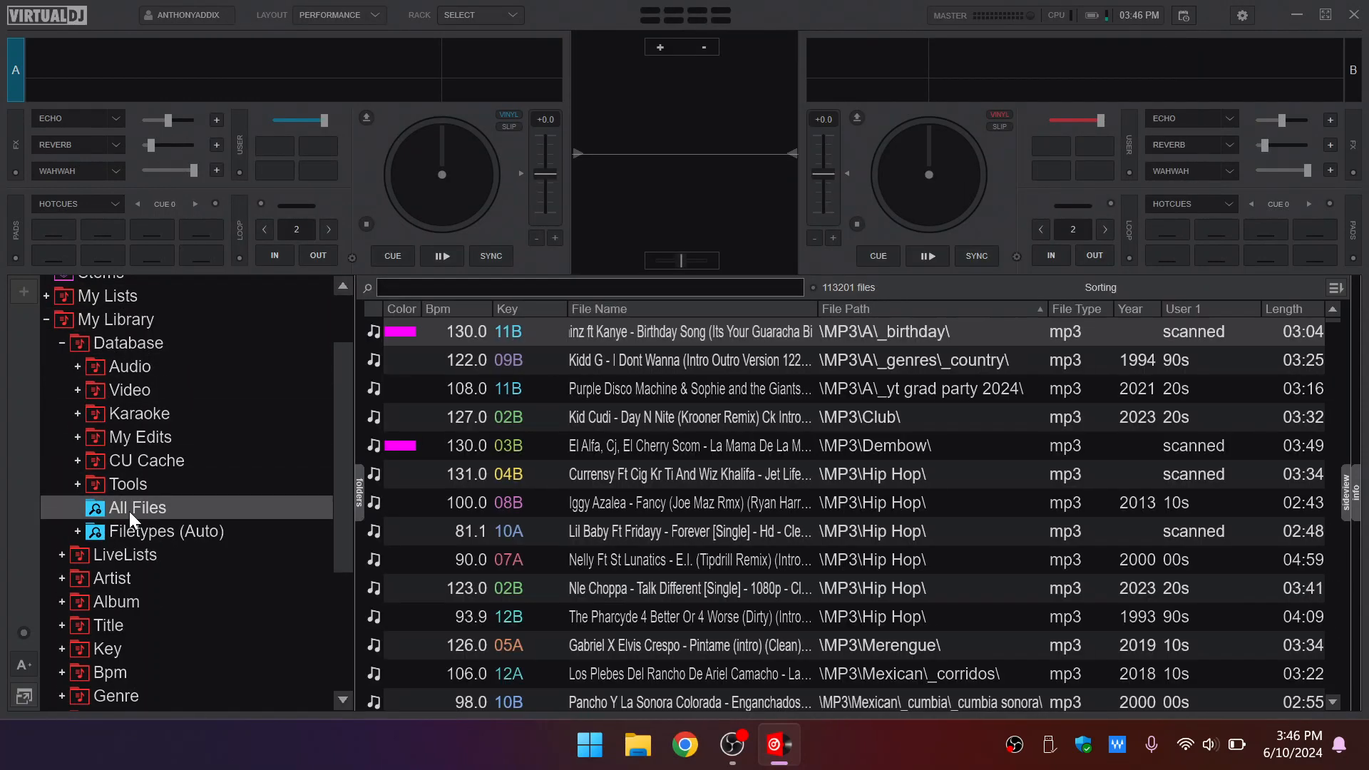
scroll(914, 431, up, 8)
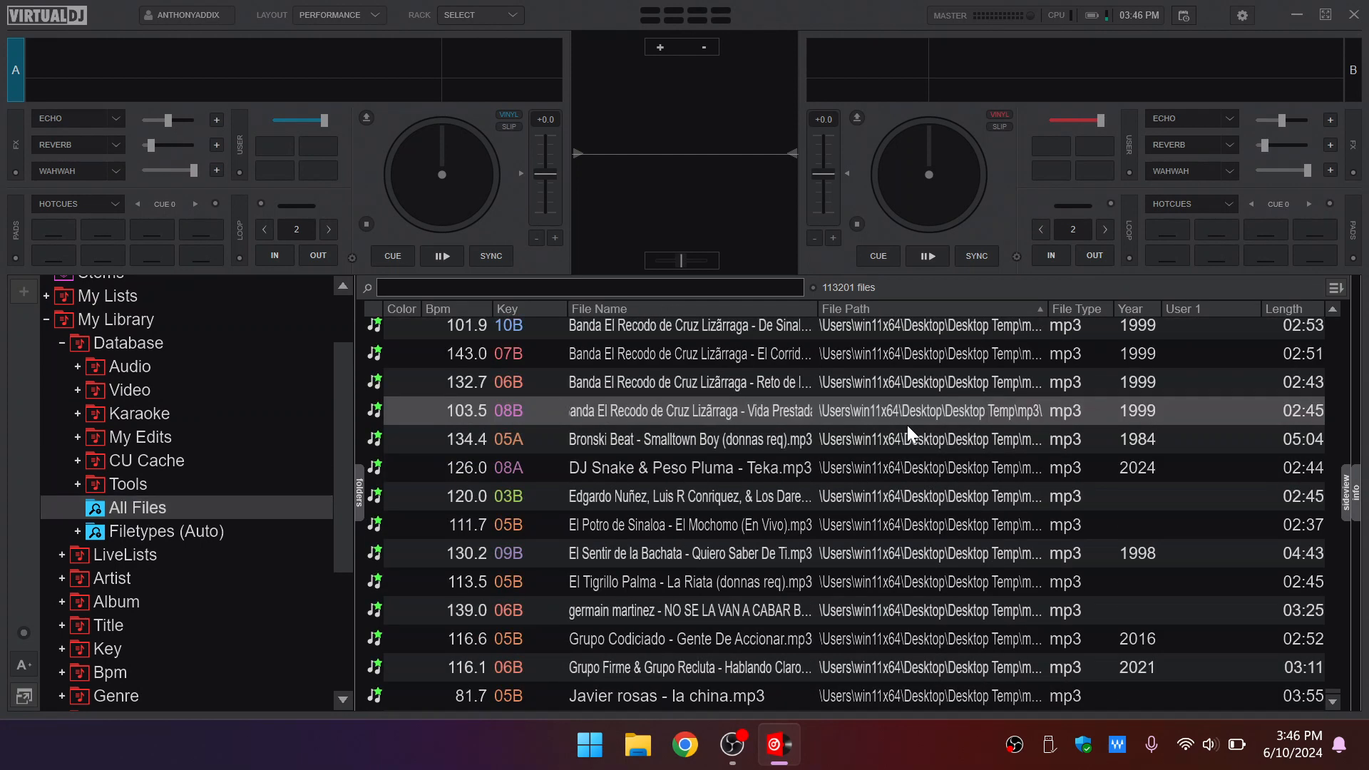
scroll(907, 425, down, 8)
scroll(908, 425, up, 6)
scroll(908, 425, down, 6)
scroll(907, 425, up, 15)
scroll(907, 425, up, 20)
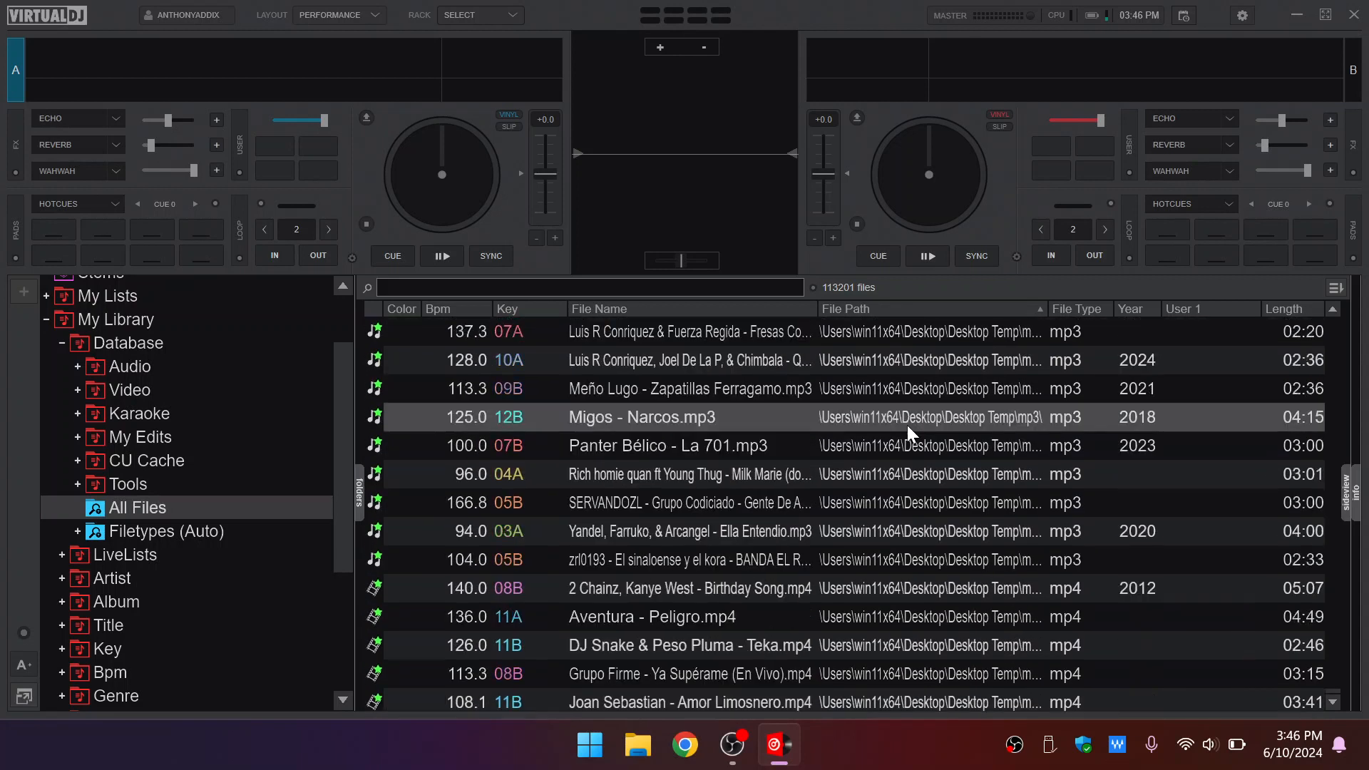
scroll(908, 425, up, 15)
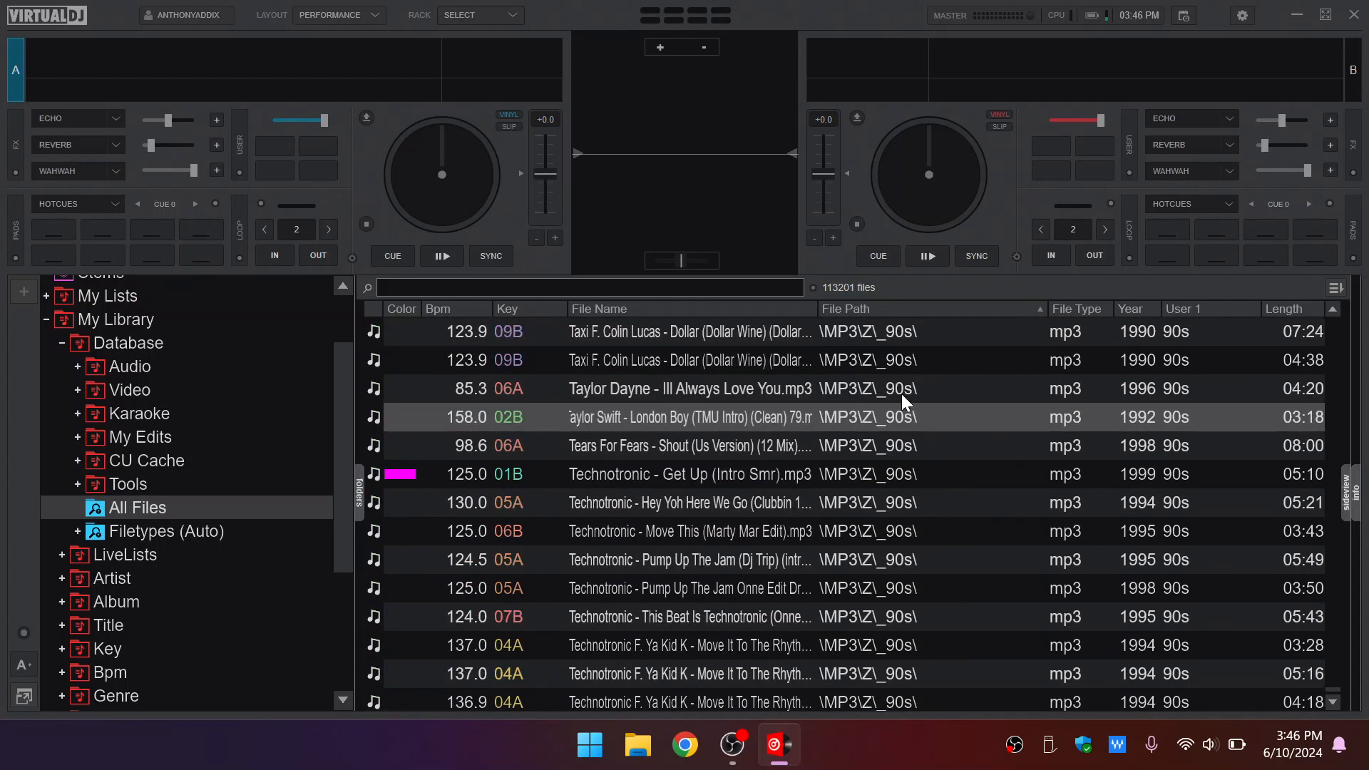
- Collapse Database and My Library, and view the CloudDrive source under Online Music
double_click(111, 346)
double_click(127, 319)
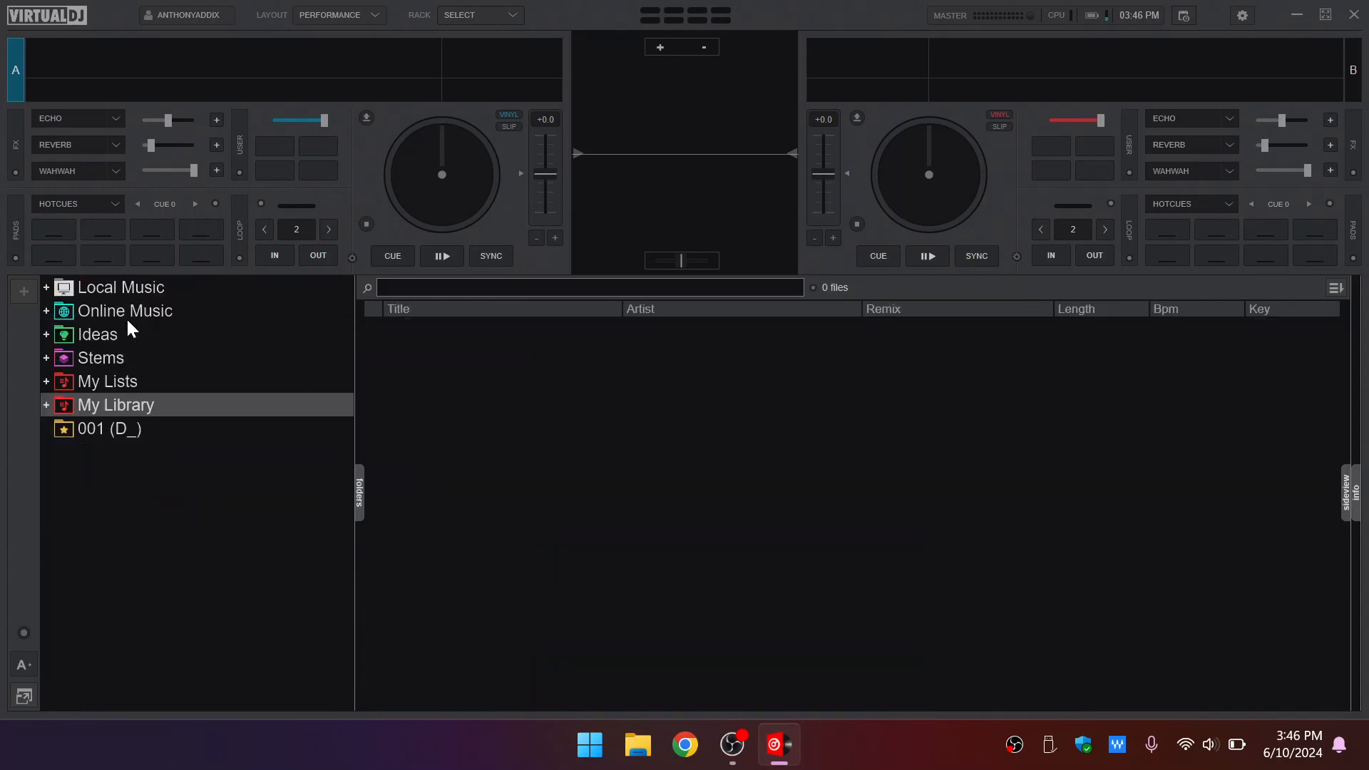
double_click(168, 318)
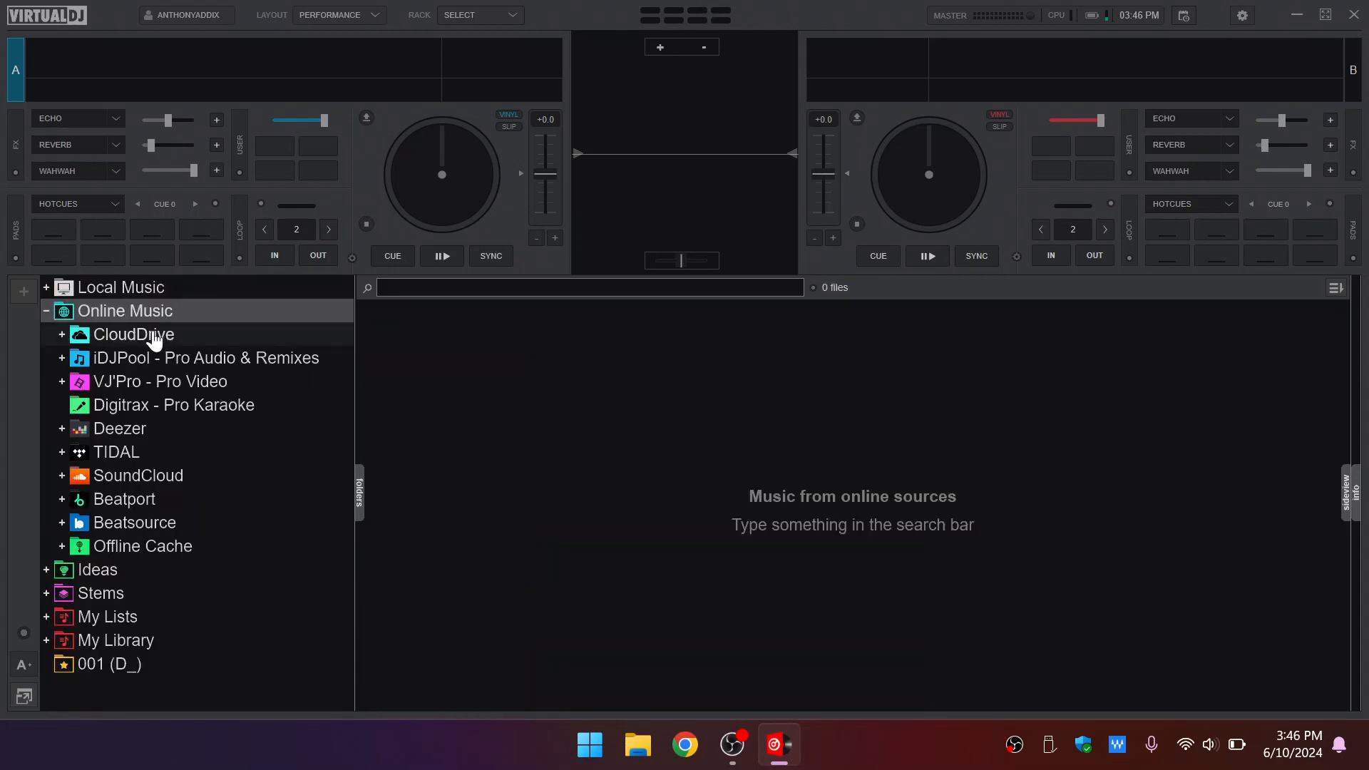
click(157, 338)
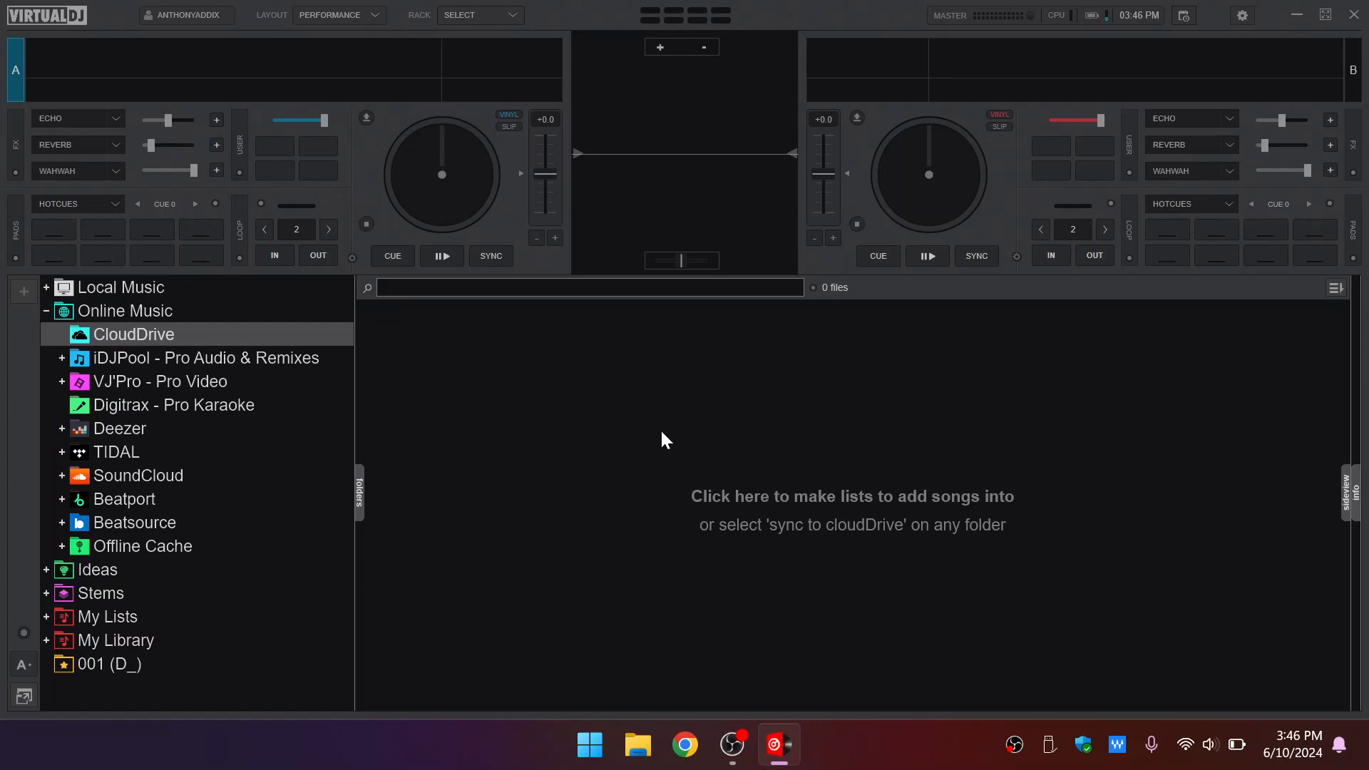
- Expand My Library and compare its folders with the CloudDrive source under Online Music
double_click(115, 643)
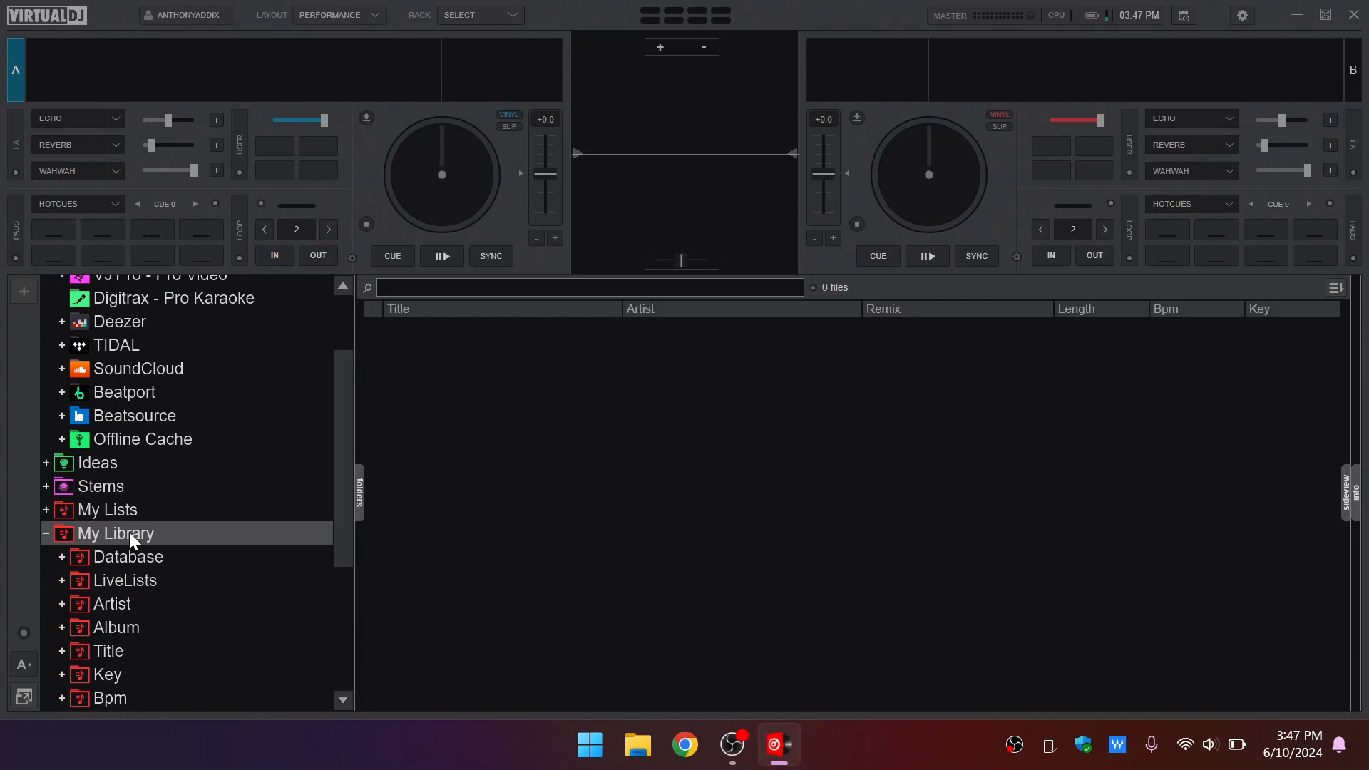
scroll(172, 531, up, 3)
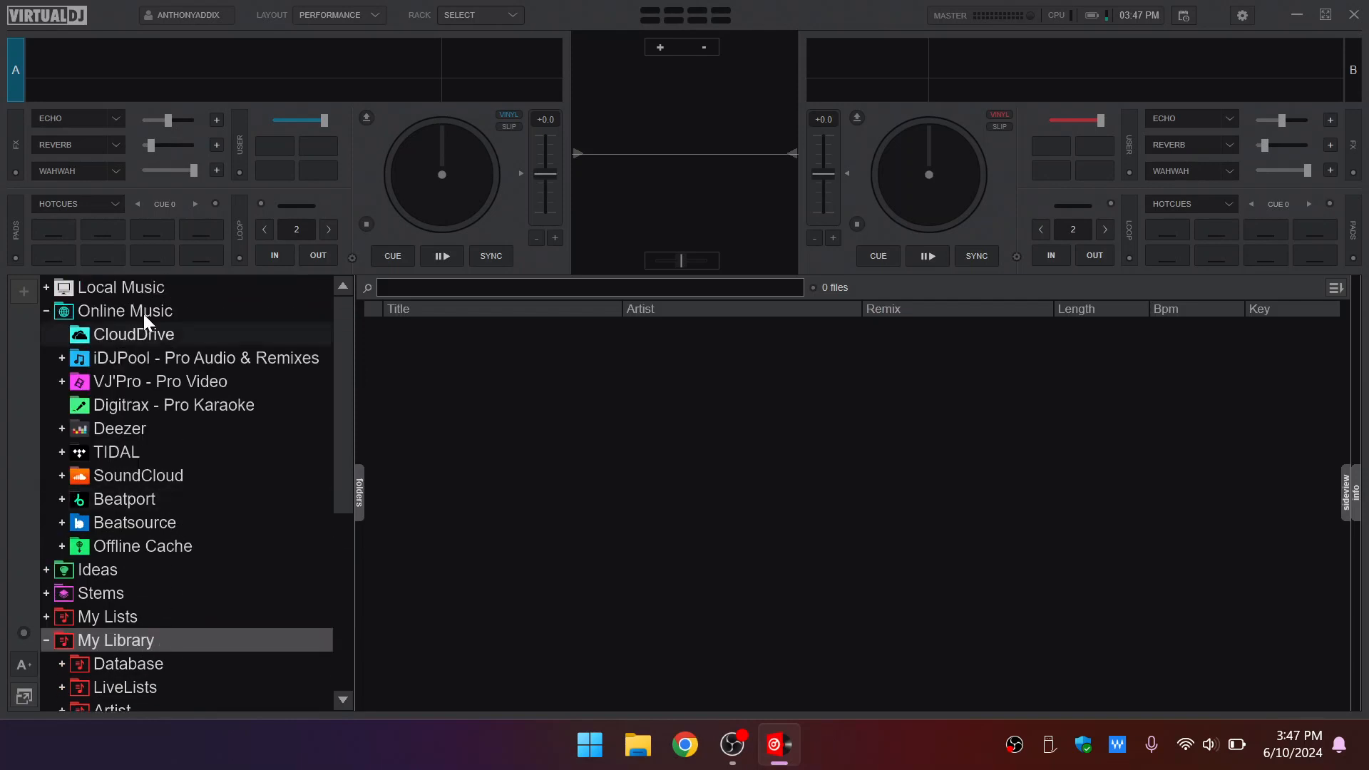
click(149, 335)
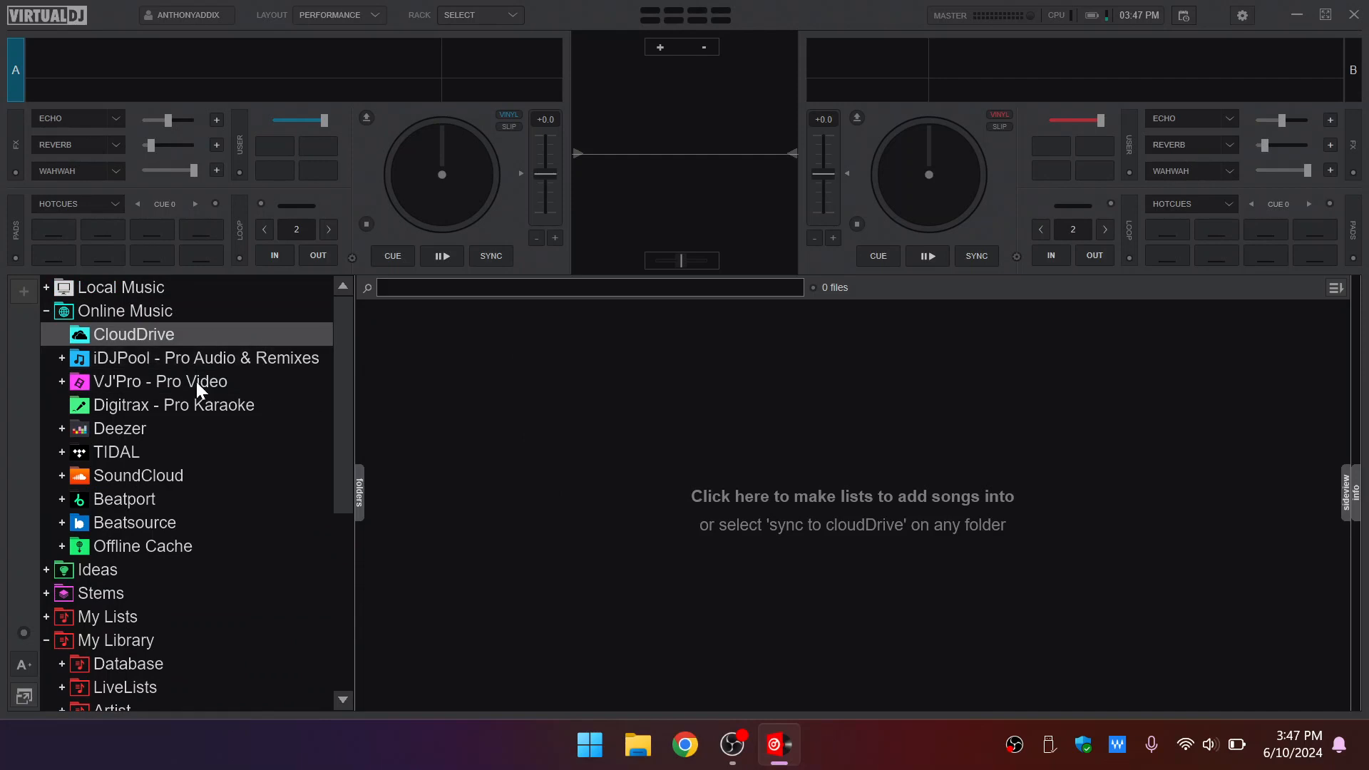
scroll(207, 526, down, 3)
scroll(205, 527, down, 3)
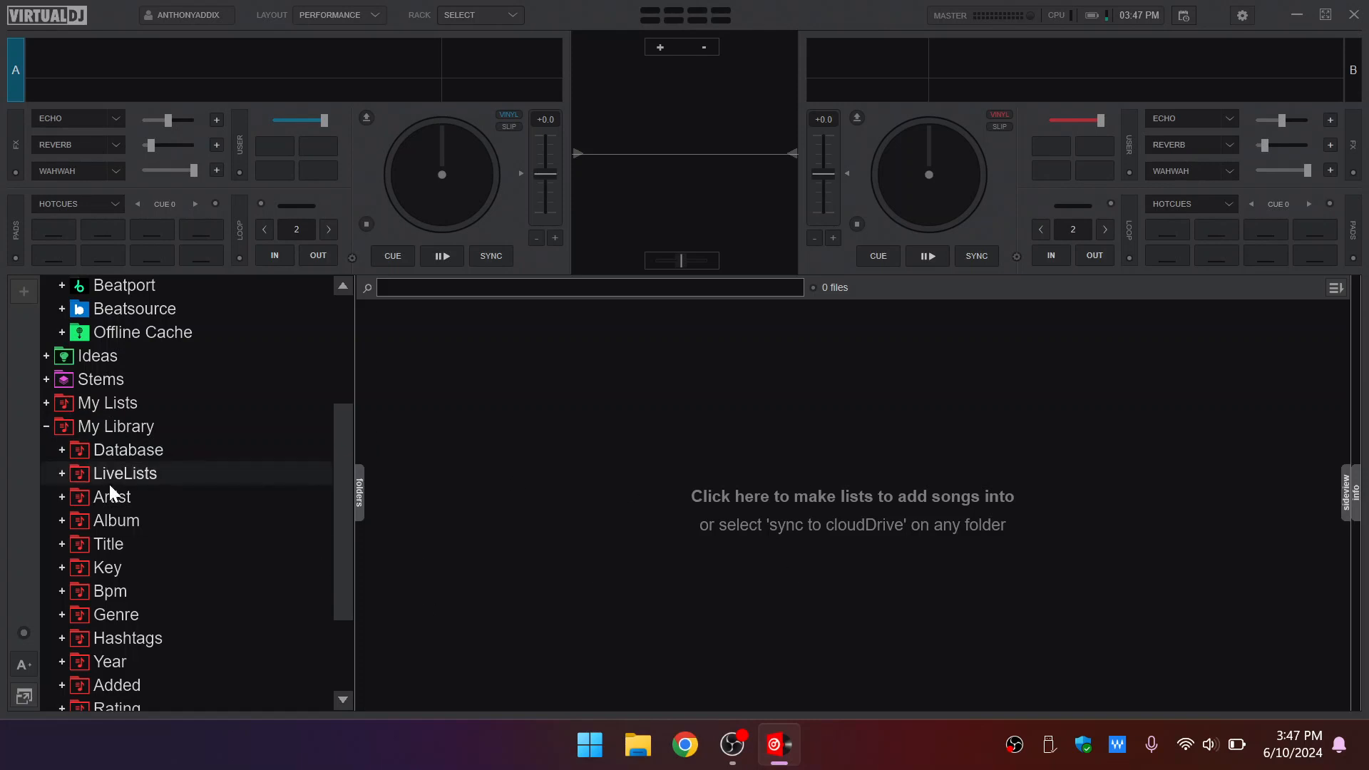
scroll(129, 485, up, 6)
- Collapse the Online Music and My Library folders
click(133, 313)
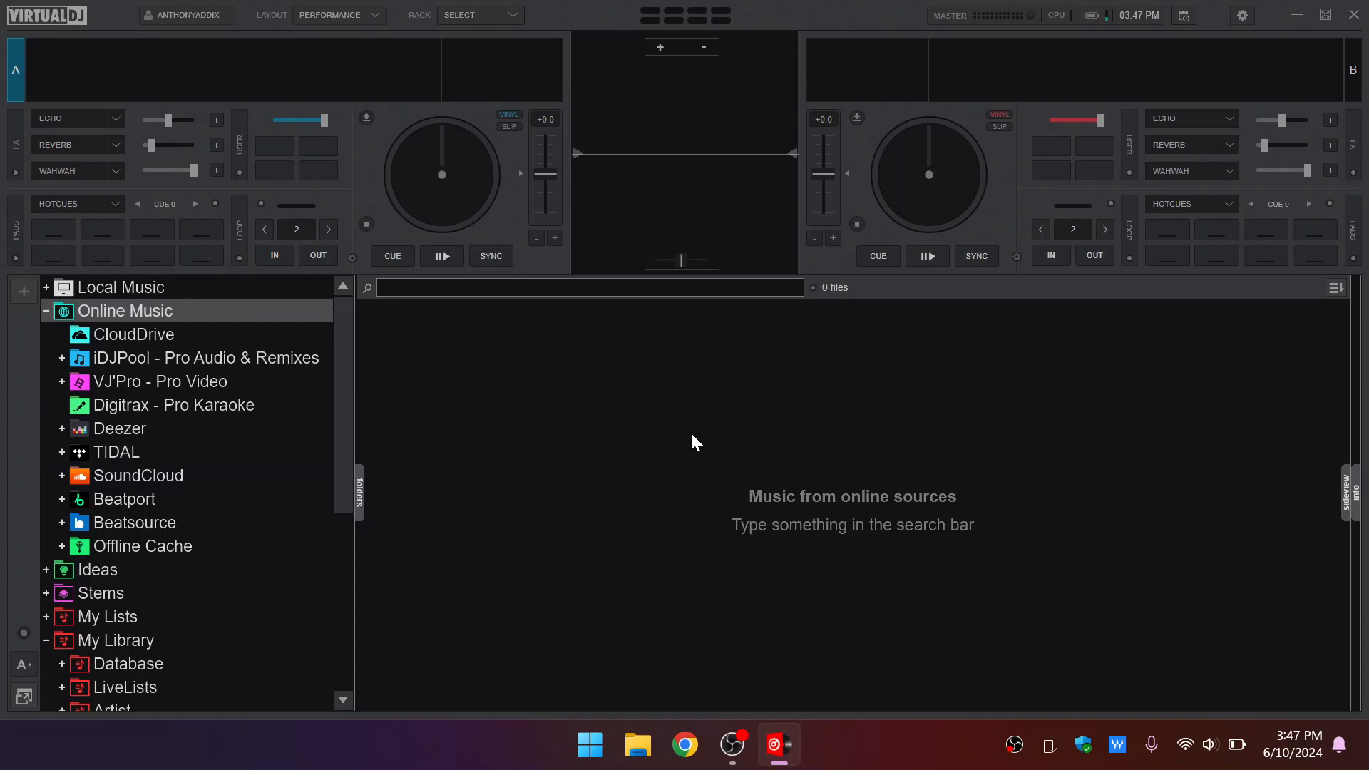
click(126, 314)
click(126, 315)
click(129, 314)
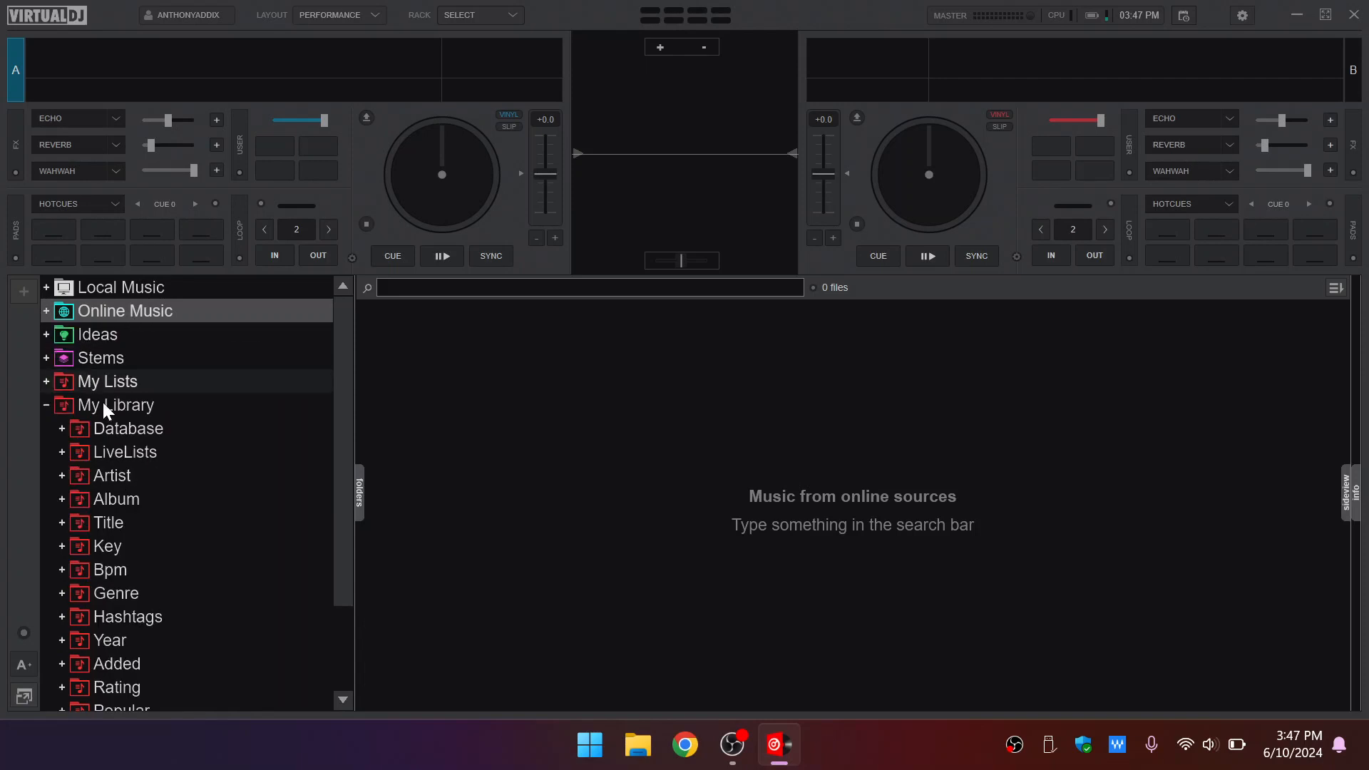
click(102, 407)
click(100, 407)
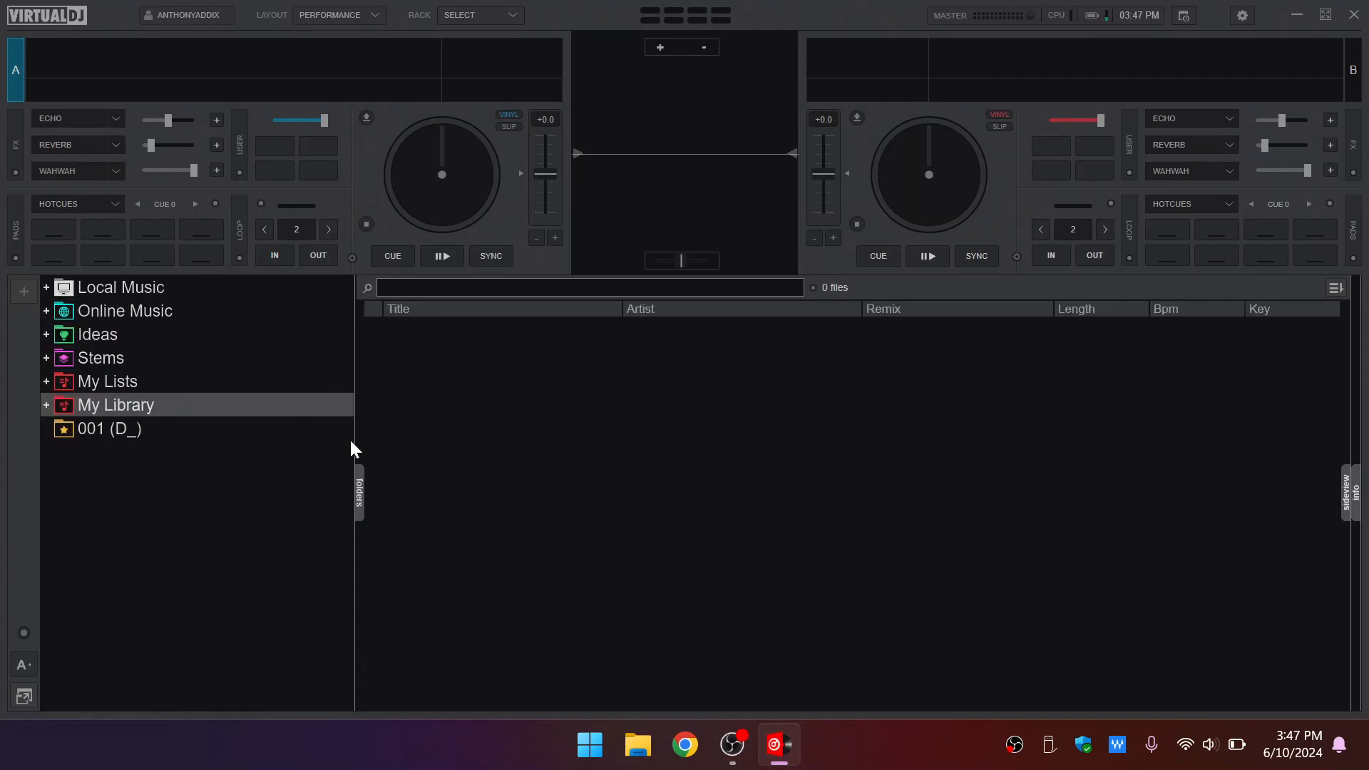